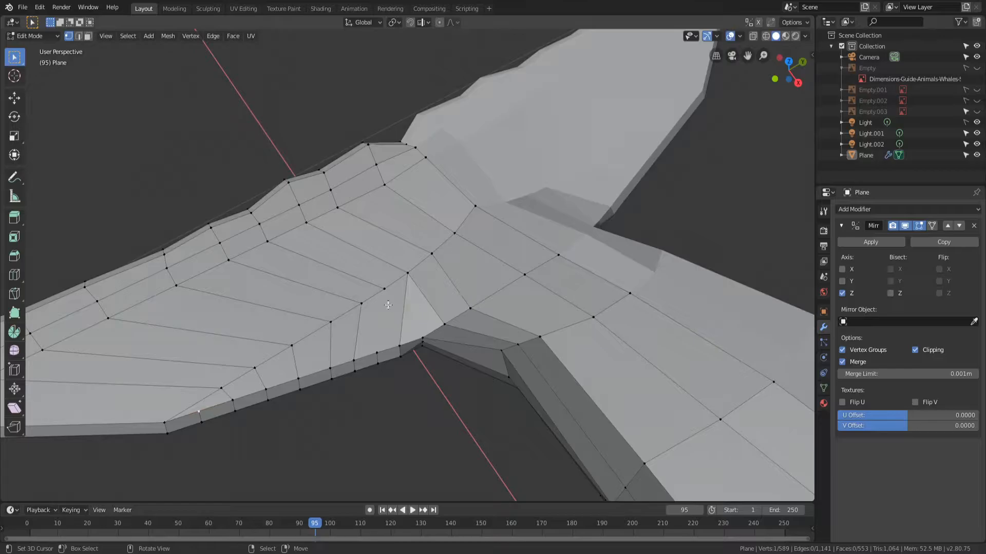
Step: Examine the tail fluke's junction with the body by previewing where loop cuts would run across it
middle_click_drag(293, 260, 395, 273)
key("ctrl+r")
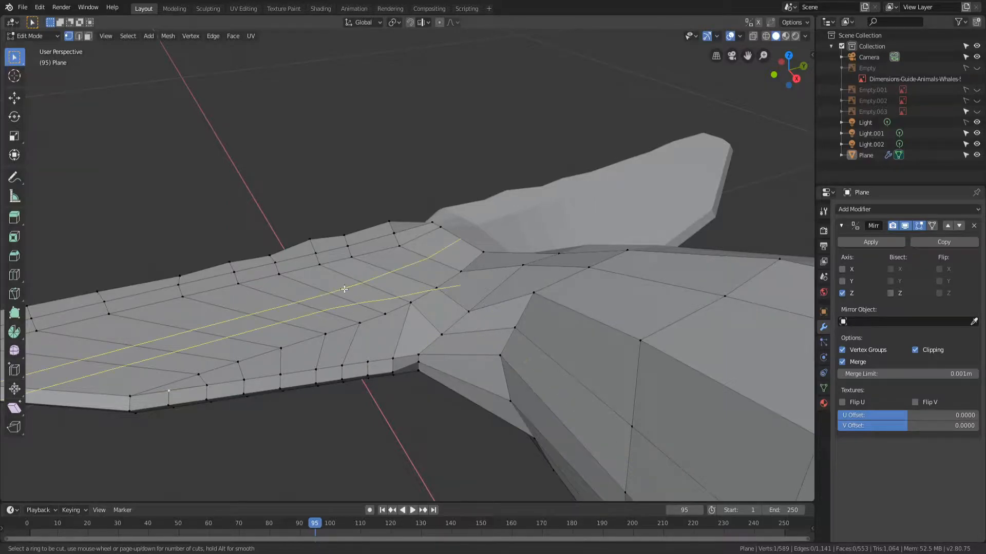
key("Escape")
scroll(424, 335, "down", 12)
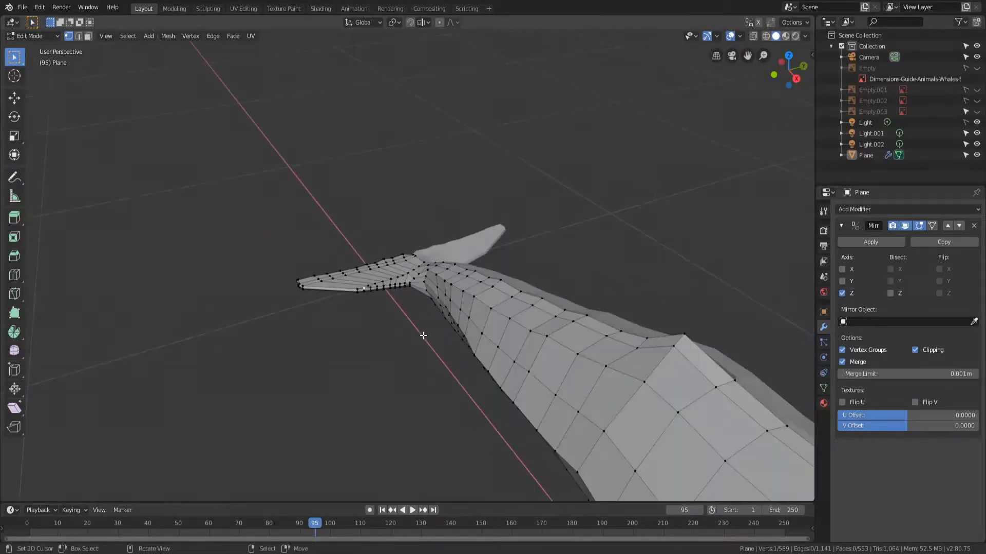
middle_click_drag(444, 341, 449, 303)
scroll(517, 356, "up", 8)
middle_click_drag(517, 356, 440, 315)
key("ctrl+r")
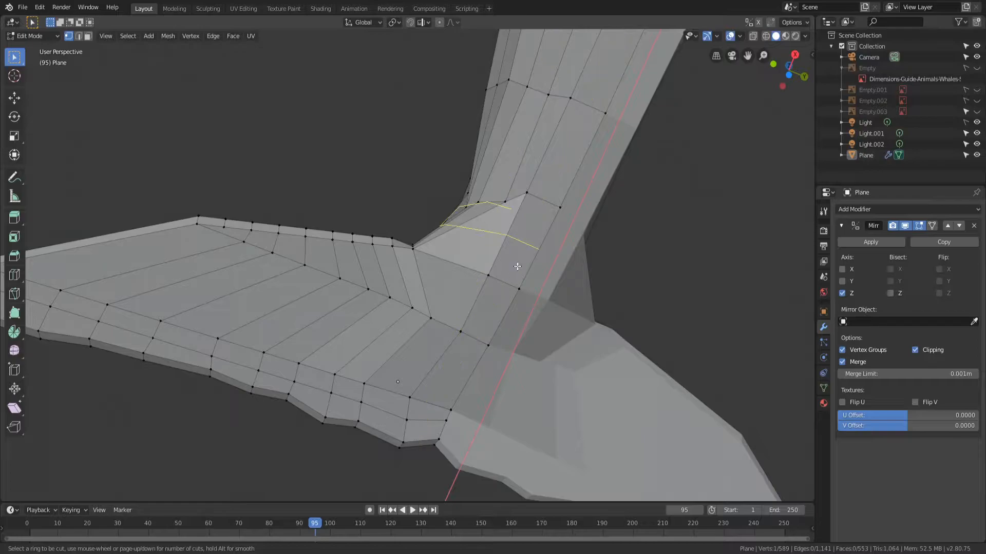
middle_click_drag(420, 283, 479, 325)
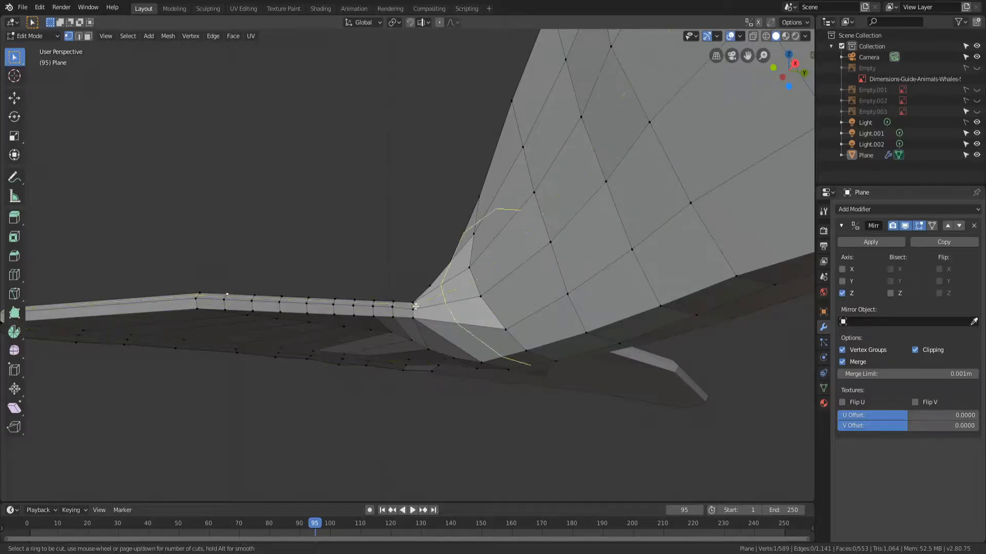
middle_click_drag(518, 272, 347, 314)
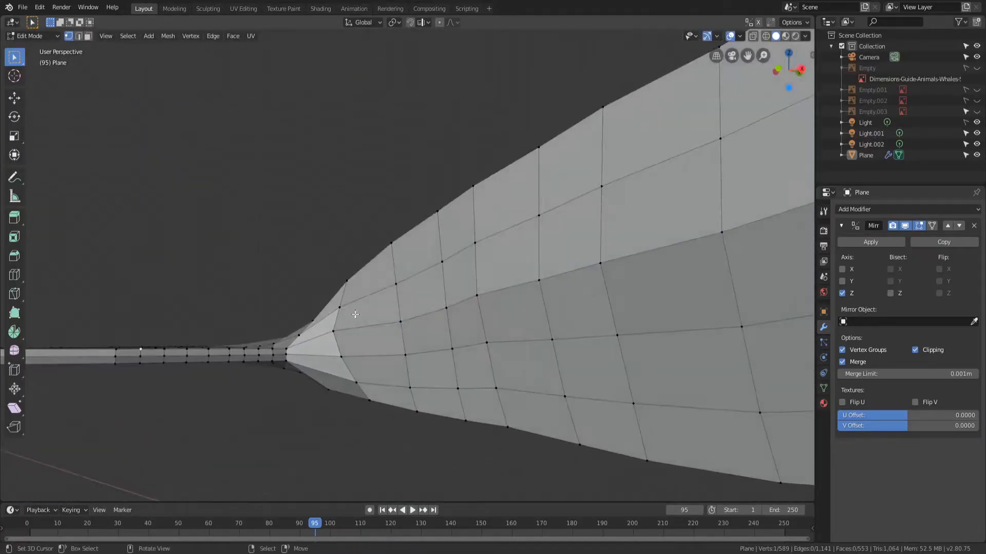
Step: Try ripping and dissolving two neighbouring edges along the side of the tail, and undo the attempt
left_click(78, 37)
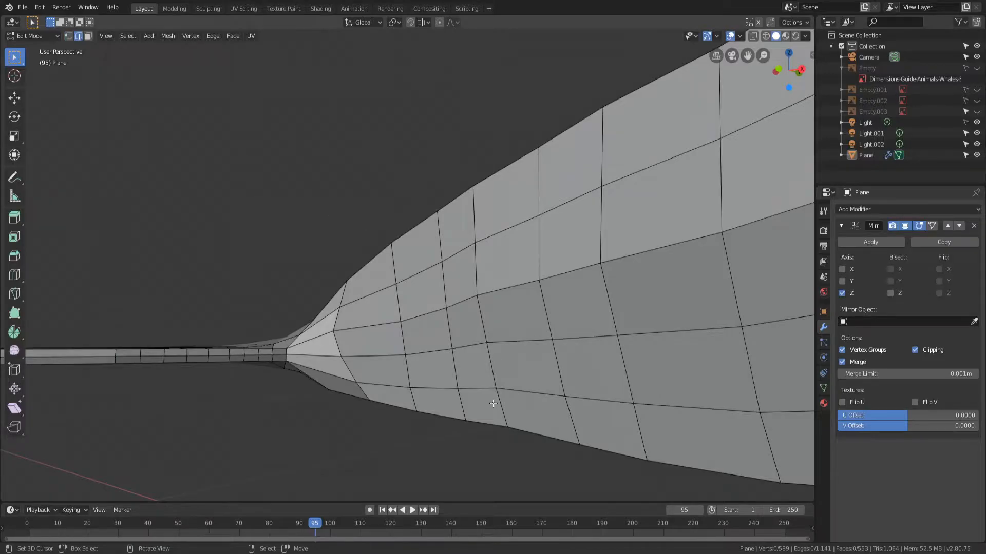
middle_click_drag(394, 269, 289, 281)
scroll(420, 375, "down", 6)
middle_click_drag(552, 446, 618, 361, "shift")
middle_click_drag(542, 333, 565, 281)
scroll(565, 279, "up", 7)
middle_click_drag(538, 208, 560, 278, "shift")
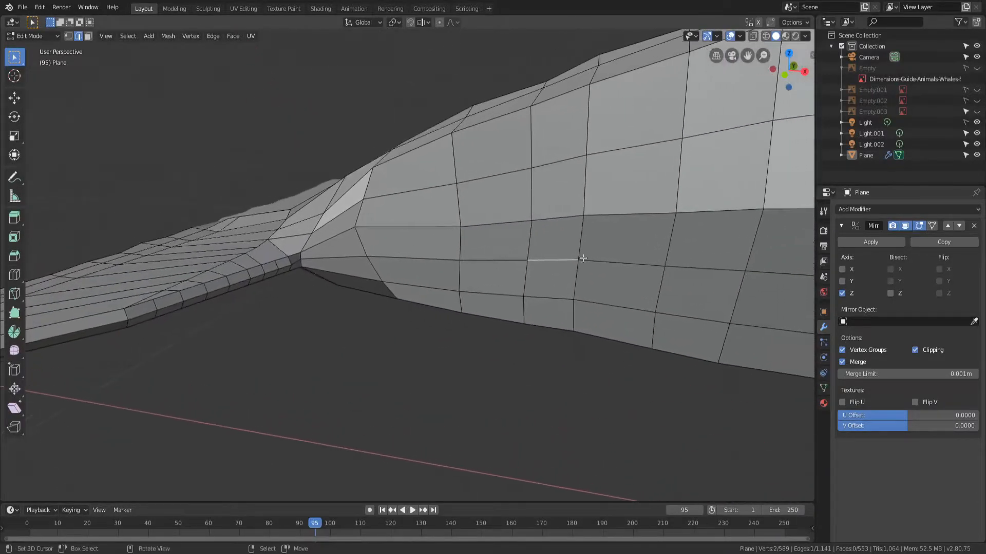
key("e")
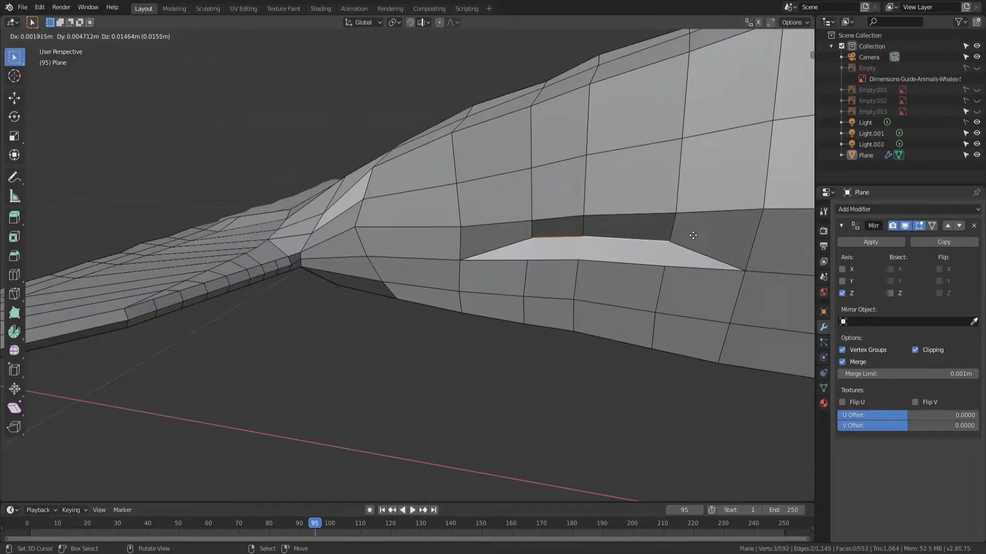
right_click(693, 236)
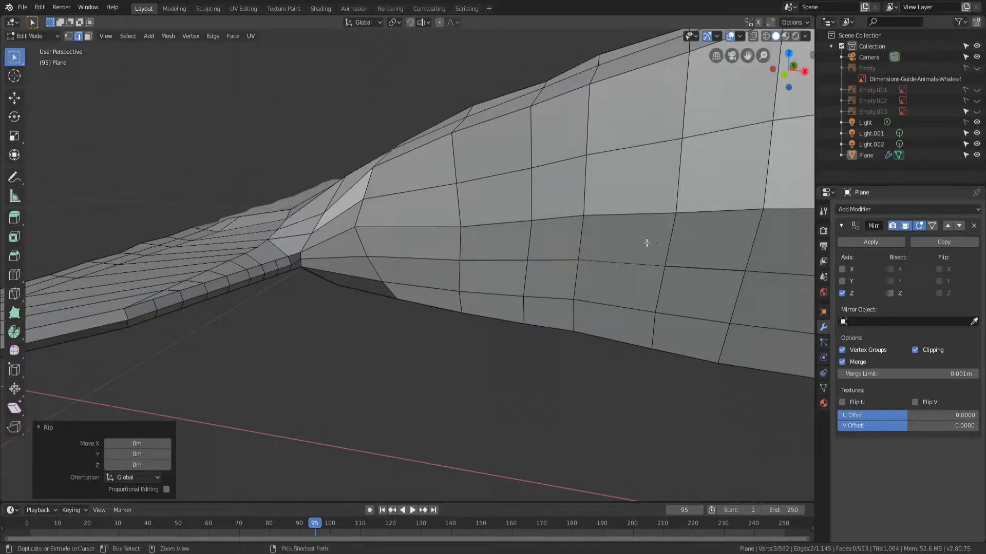
key("ctrl+x")
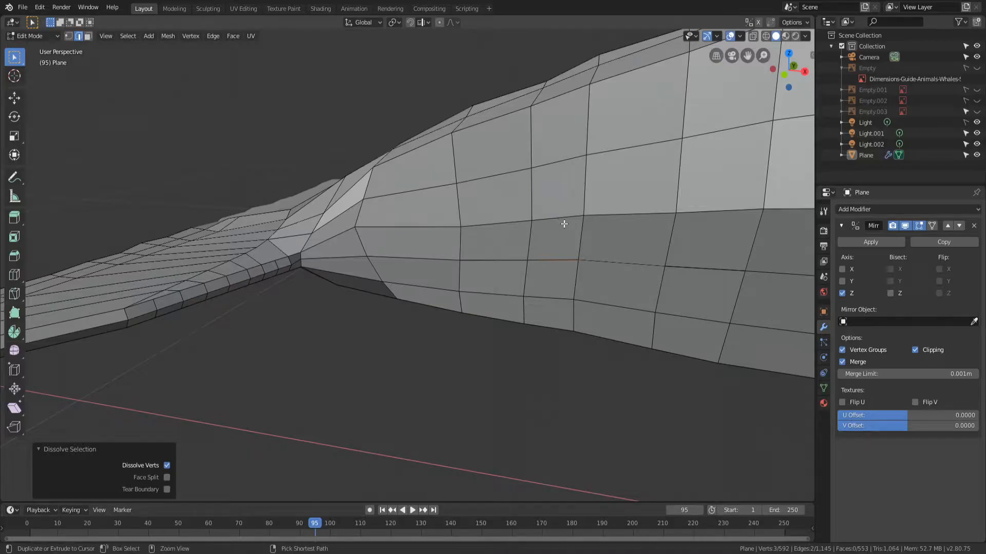
middle_click_drag(564, 224, 502, 194)
key("g")
right_click(632, 310)
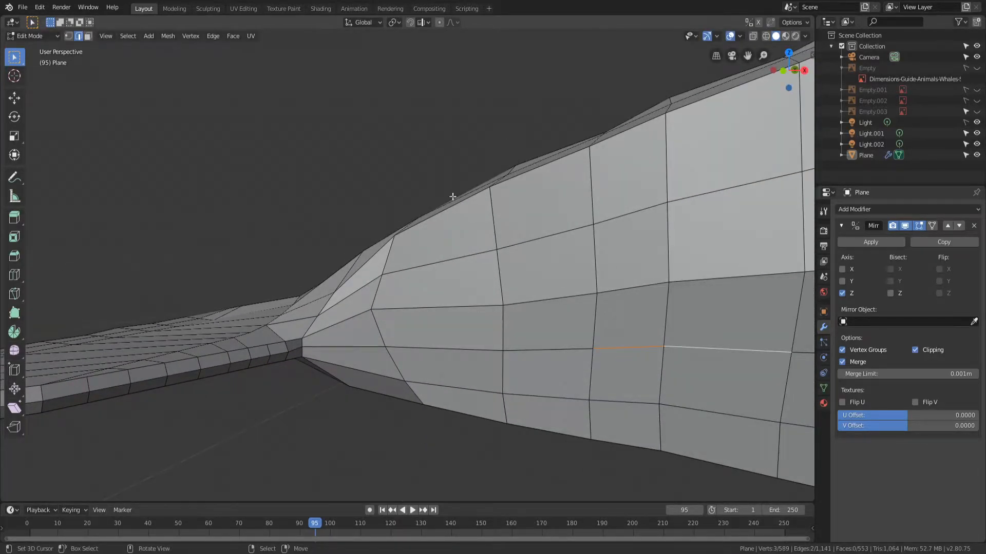
Step: Rip the edge loop across the fluke near its root, leaving the split edges in place
middle_click_drag(452, 196, 293, 178)
middle_click_drag(514, 309, 501, 344)
scroll(513, 308, "up", 4)
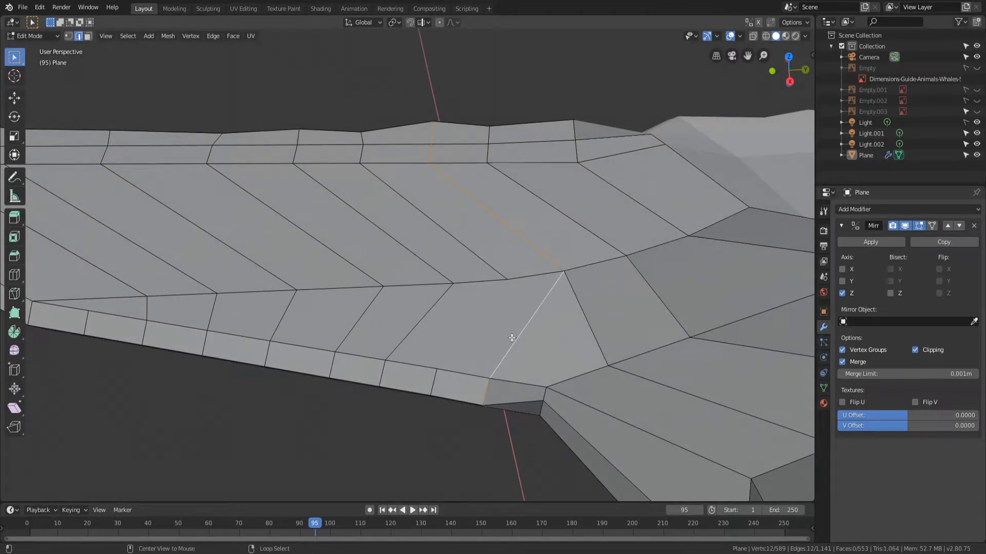
middle_click_drag(516, 396, 450, 320)
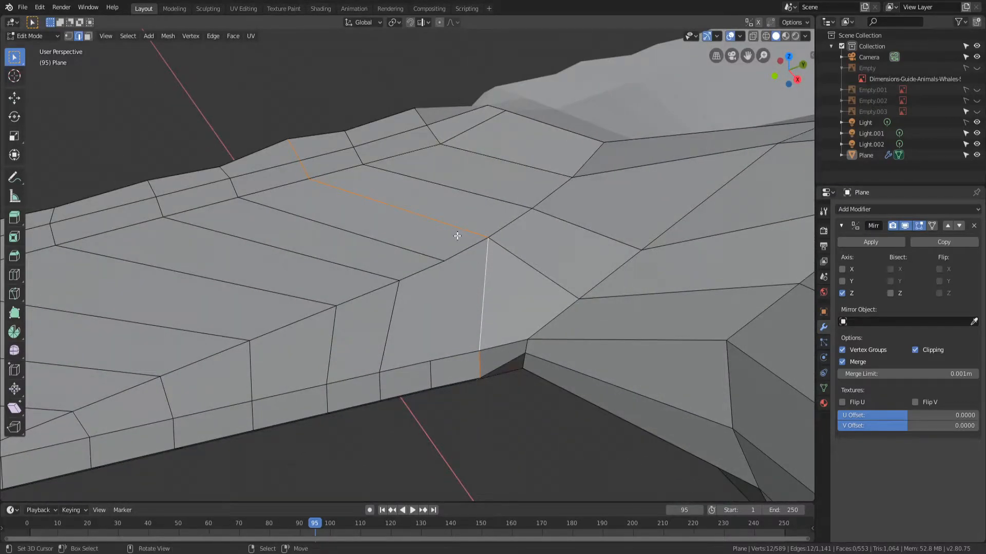
key("v")
right_click(517, 279)
right_click(405, 281)
Step: Select the whole detached outer part of the fluke and move it -0.5 m along the global Y axis
key("l")
middle_click_drag(518, 192, 464, 244)
scroll(477, 214, "down", 3)
key("g")
key("y")
type("0.5")
type("-")
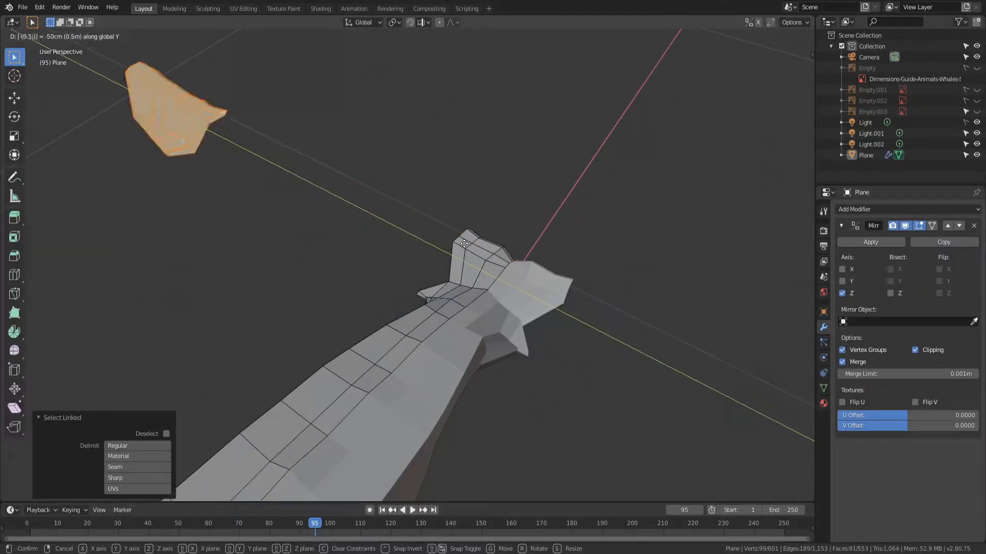
key("Return")
Step: Delete the face at the corner of the tail root where the fluke was split off
middle_click_drag(410, 267, 494, 295)
scroll(507, 307, "up", 5)
middle_click_drag(616, 299, 282, 96, "shift")
scroll(466, 158, "up", 5)
middle_click_drag(472, 154, 570, 454, "shift")
left_click(405, 282)
middle_click_drag(352, 266, 543, 306)
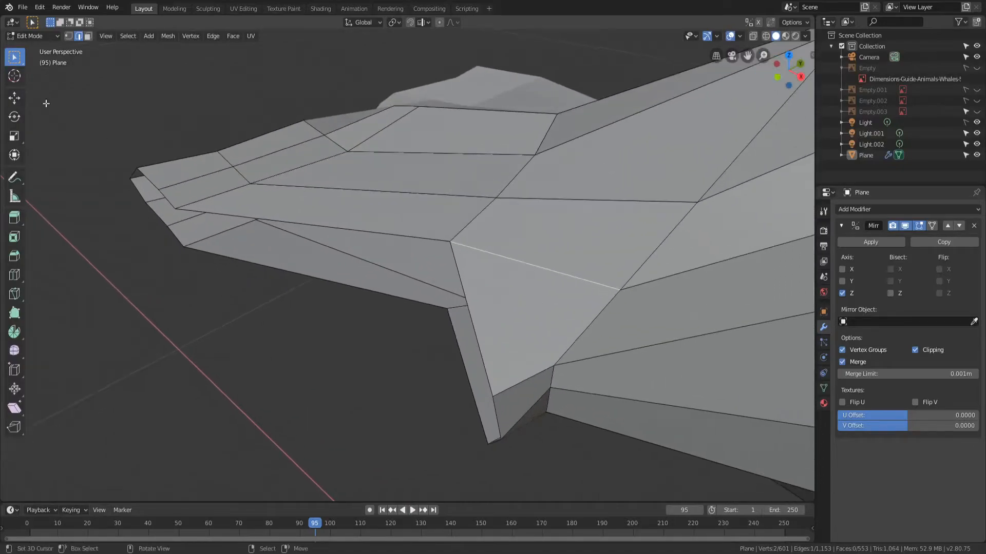
left_click(89, 37)
left_click(463, 310)
middle_click_drag(463, 310, 488, 208)
key("x")
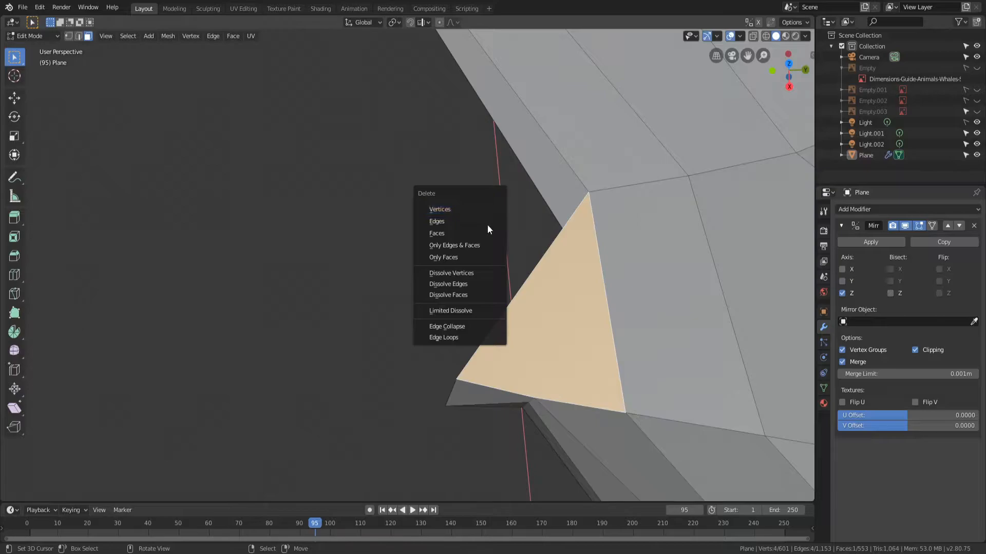
left_click(485, 233)
Step: Slide the tail root's corner vertex along its edge toward the tail's centre by a factor of about 0.65
middle_click_drag(534, 279, 407, 280)
left_click(392, 267)
left_click(68, 37)
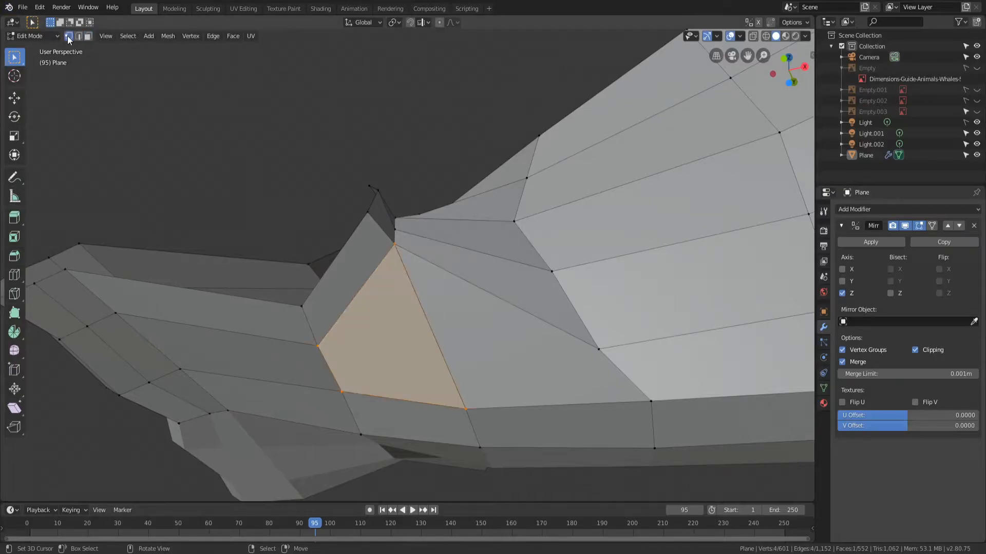
left_click(402, 249)
key("shift+v")
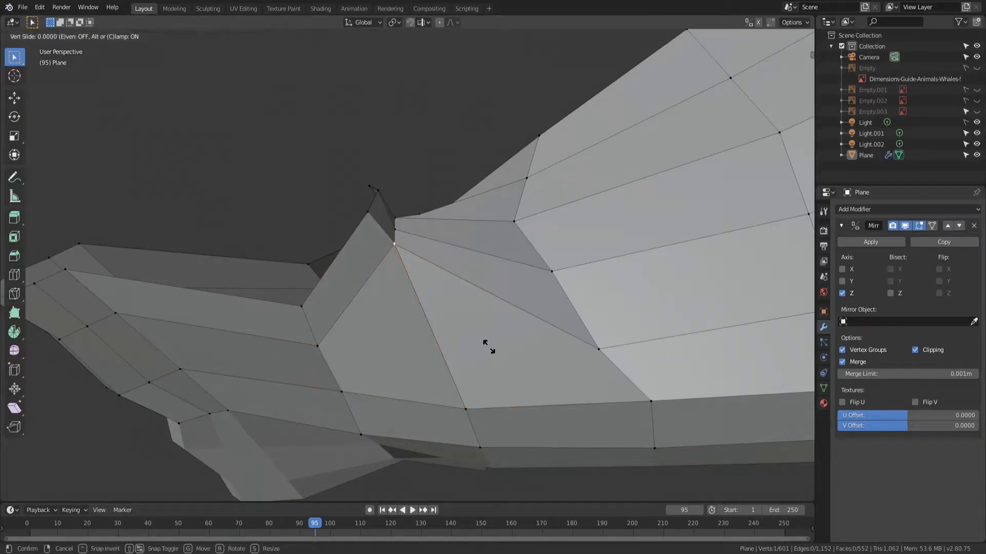
left_click(526, 457)
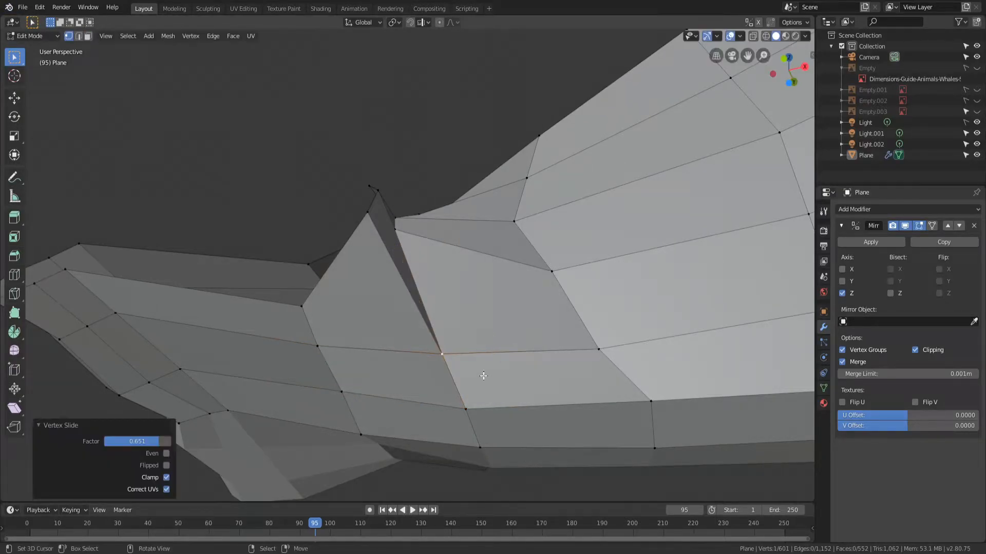
Step: Slide the matching corner vertex on the other side of the tail root inward along its edge
middle_click_drag(430, 340, 564, 353)
middle_click_drag(598, 425, 549, 443)
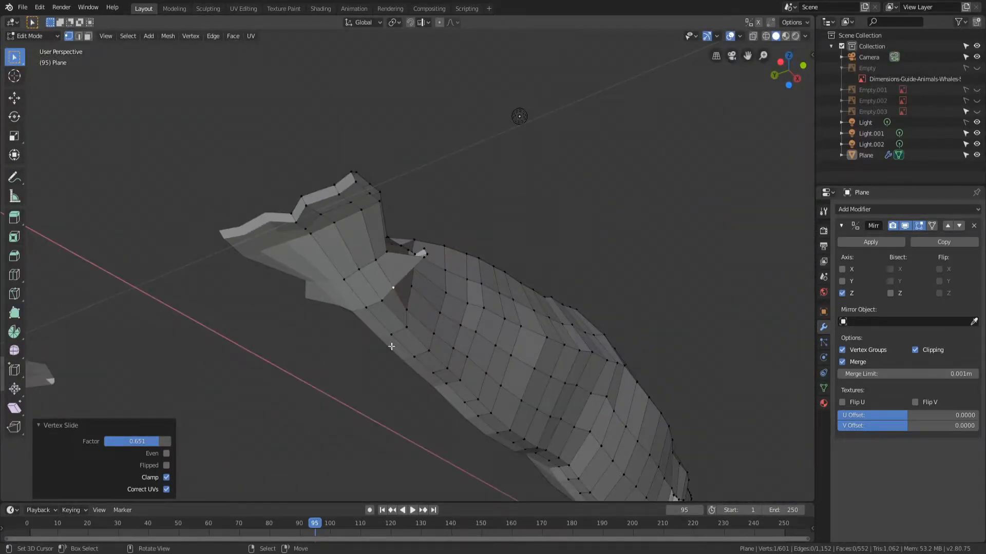
scroll(533, 328, "up", 5)
middle_click_drag(532, 328, 514, 352)
key("g")
key("g")
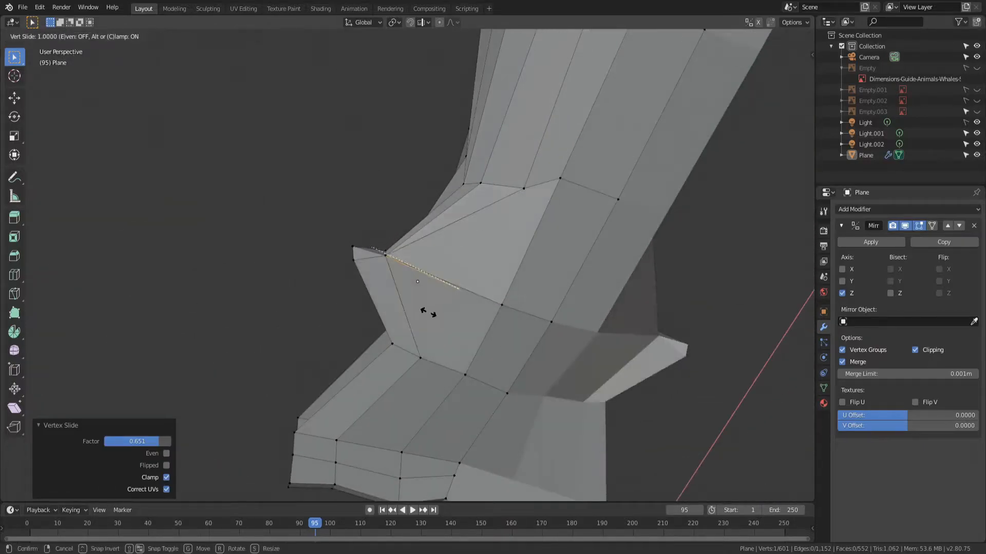
left_click(493, 336)
Step: Delete the two leftover vertices at the outer corner of the tail root
scroll(461, 305, "up", 2)
middle_click_drag(461, 305, 514, 314)
middle_click_drag(459, 242, 436, 229)
left_click(368, 239)
key("x")
left_click(312, 241)
middle_click_drag(256, 197, 302, 198)
key("x")
left_click(278, 187)
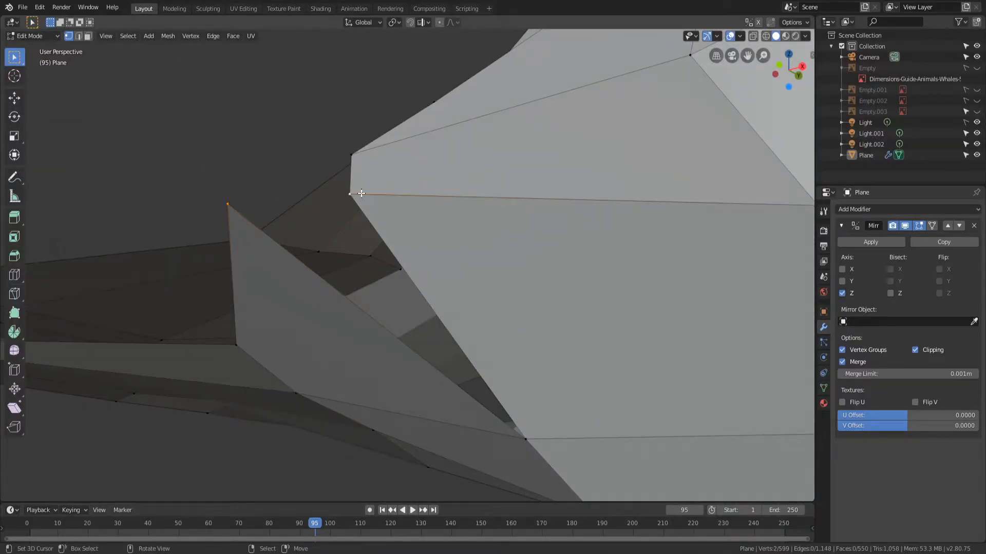
key("m")
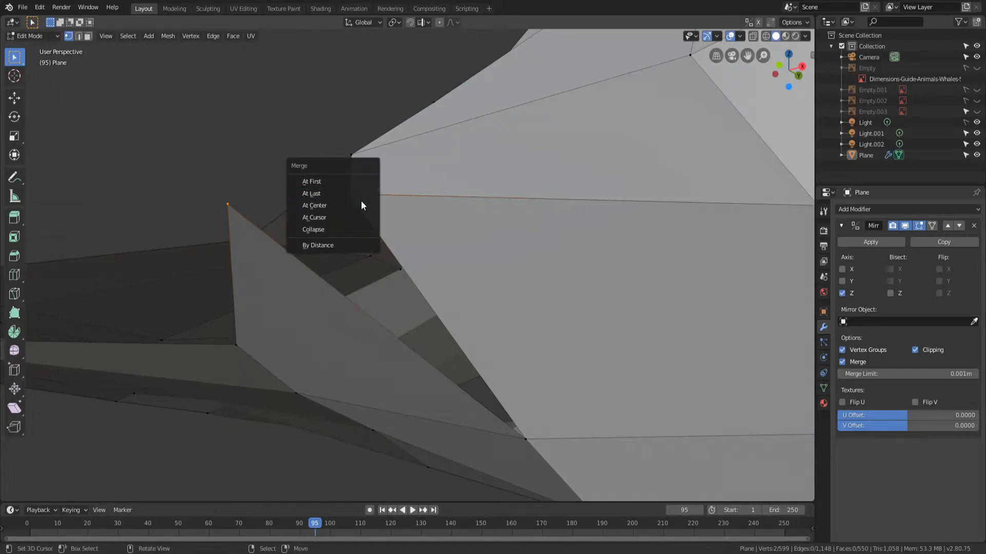
left_click(361, 205)
key("ctrl+z")
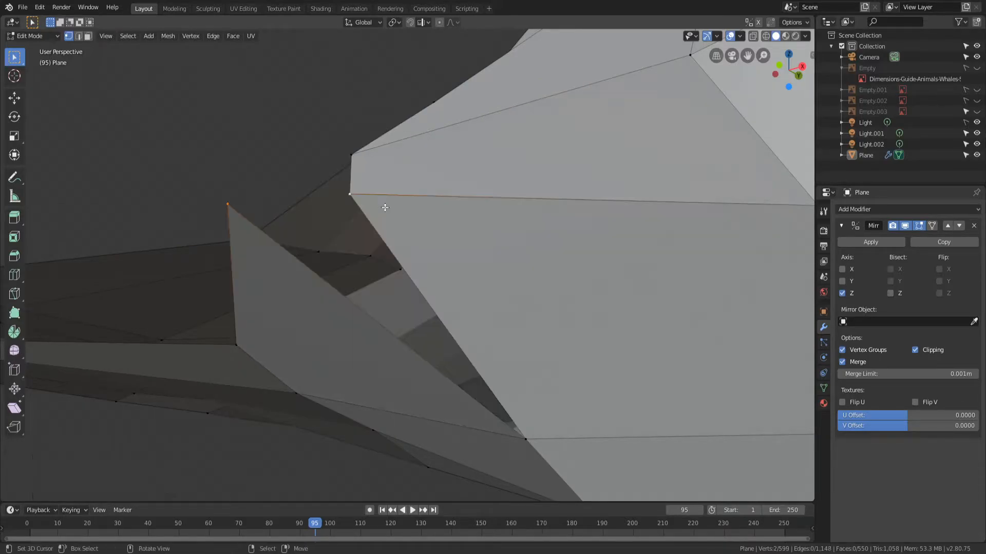
Step: Merge the loose corner vertex of the root flap into the adjacent body vertex with Merge At Last
key("m")
left_click(383, 198)
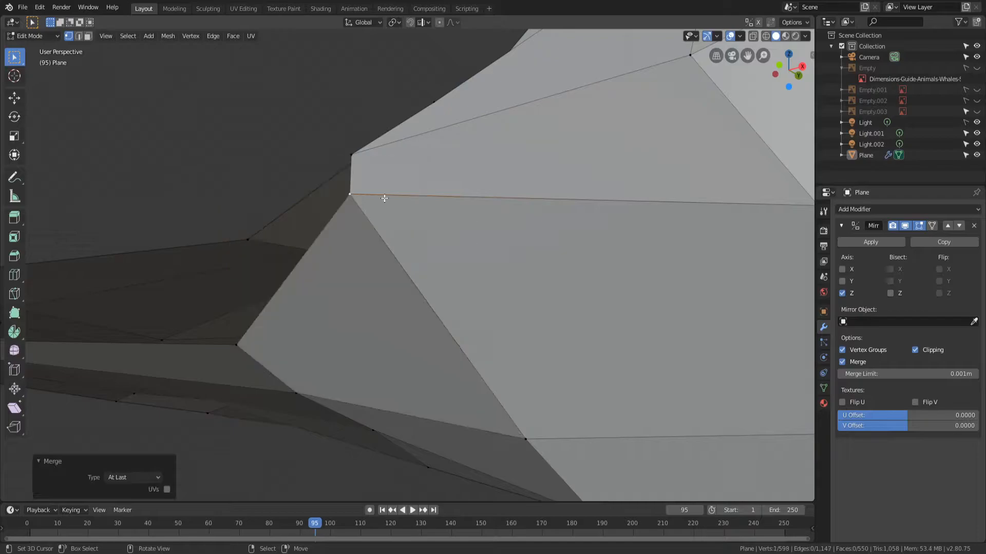
middle_click_drag(383, 198, 395, 335)
Step: Select the whole separated fluke piece and move it back 0.5 m along the global Y axis
scroll(334, 245, "down", 8)
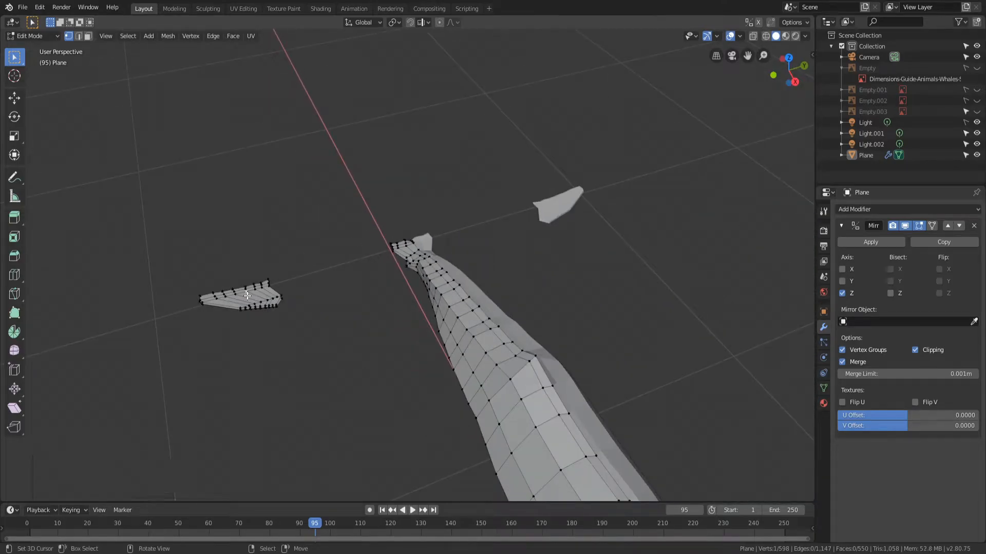
key("l")
key("g")
key("y")
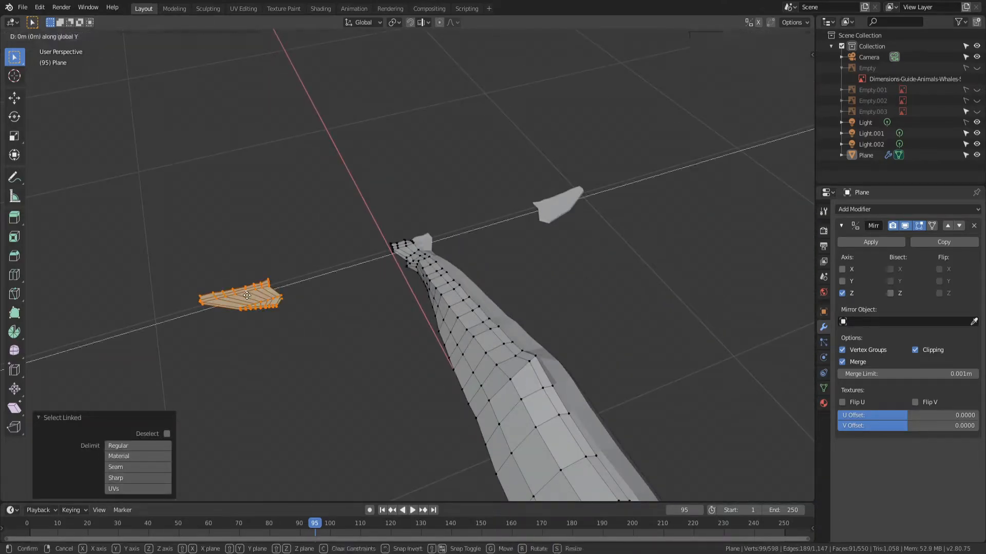
type("-(0.5")
key("minus")
key("Return")
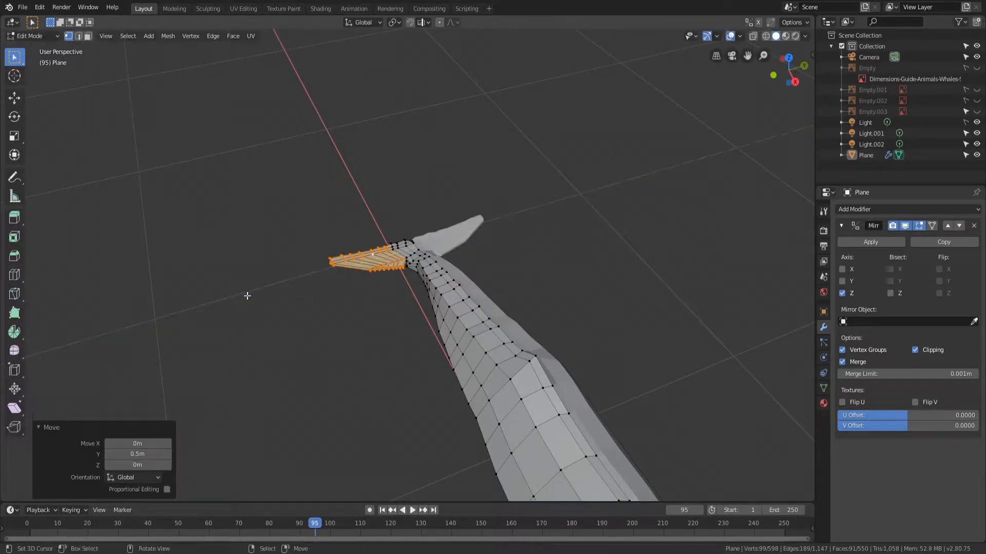
Step: Examine how the fluke's inner edge lines up with the reshaped tail root
scroll(303, 281, "up", 6)
middle_click_drag(330, 228, 623, 238)
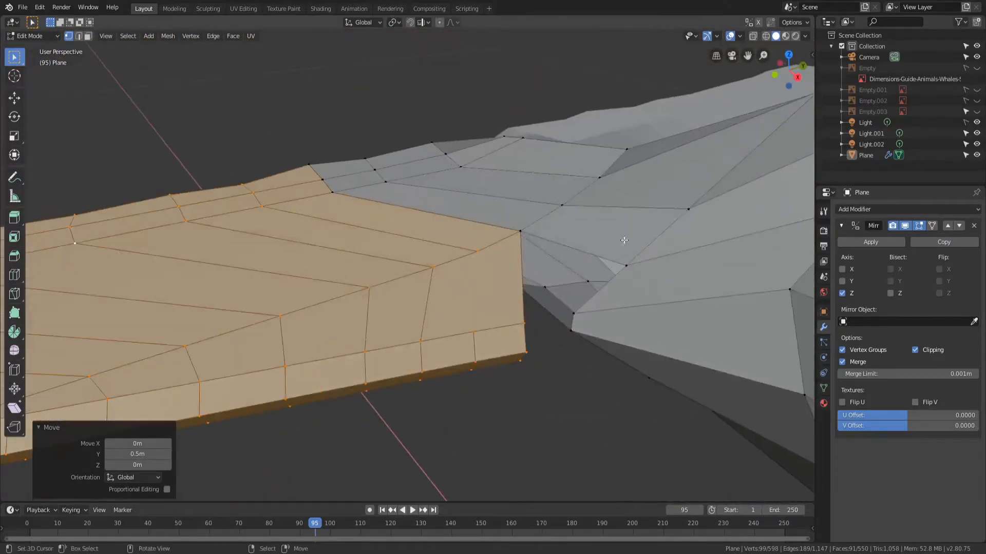
scroll(623, 237, "up", 2)
middle_click_drag(478, 187, 216, 174, "shift")
middle_click_drag(412, 253, 438, 277)
middle_click_drag(406, 190, 431, 191)
scroll(370, 242, "down", 5)
middle_click_drag(452, 252, 400, 292)
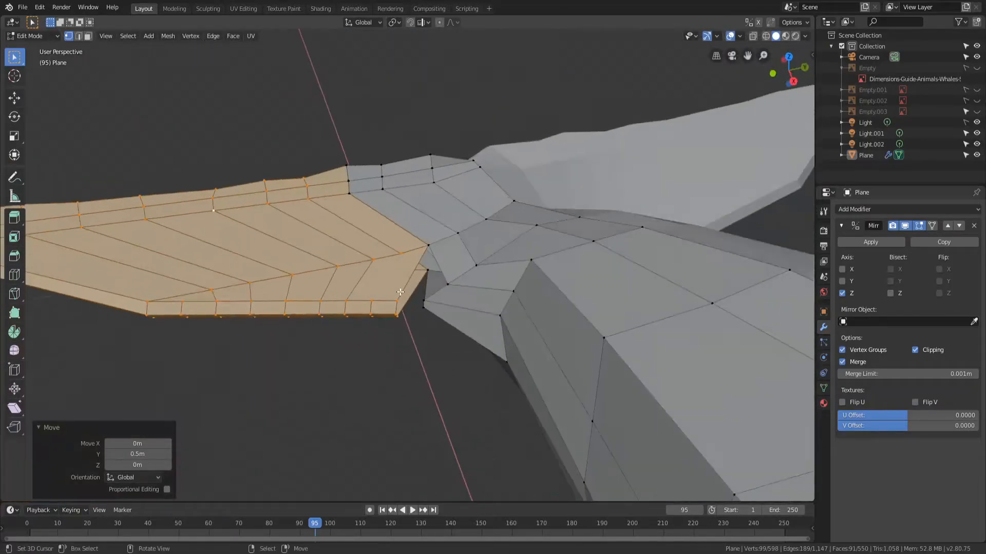
Step: Offset the fluke from the tail root by -0.01 m along the global Y axis
scroll(400, 292, "up", 3)
key("g")
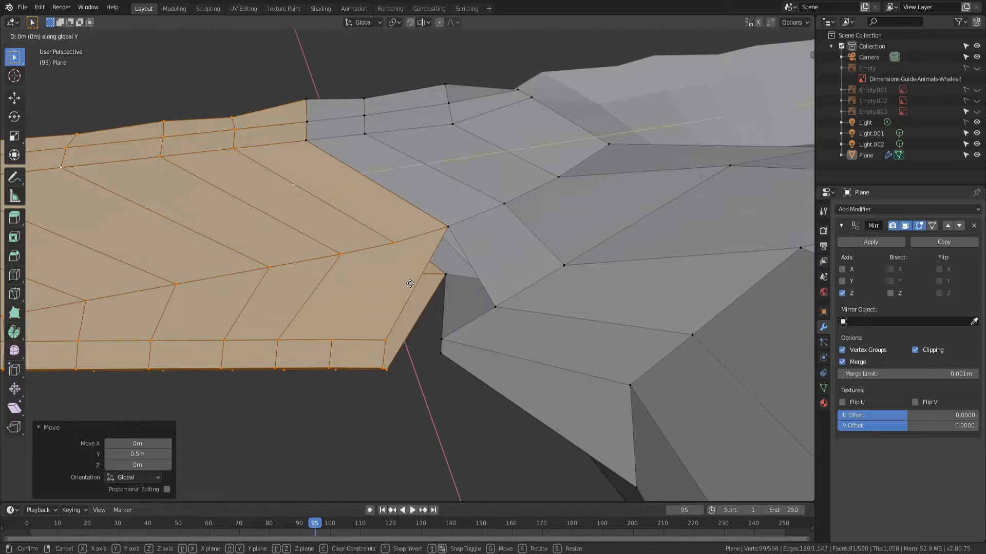
type("1")
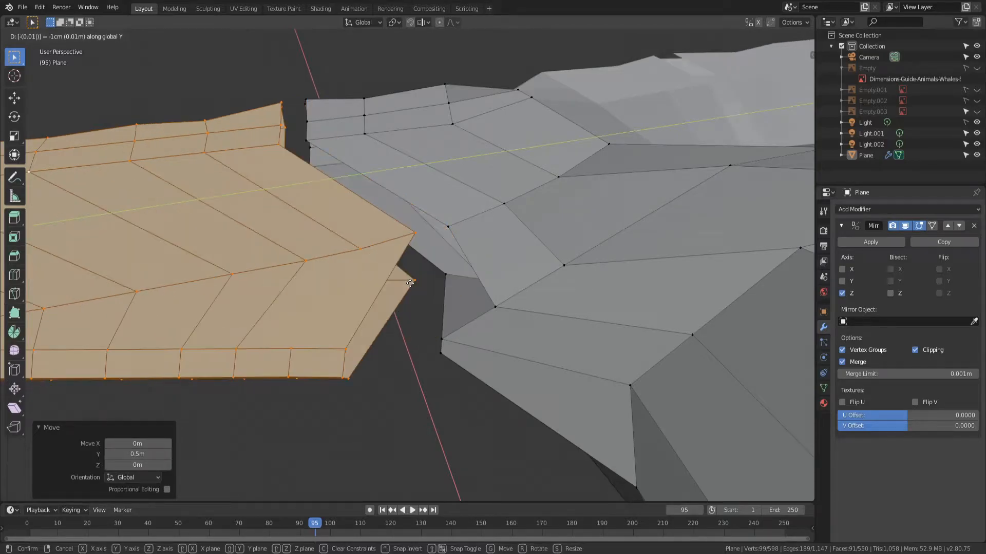
key("minus")
key("Return")
Step: Delete the face at the fluke's inner corner next to the gap
left_click(317, 278)
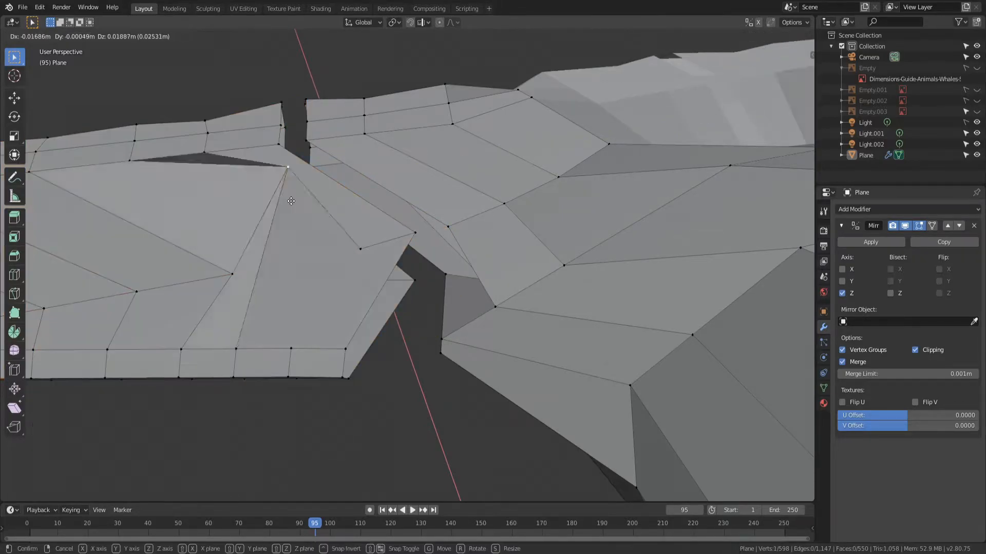
left_click(345, 295)
key("x")
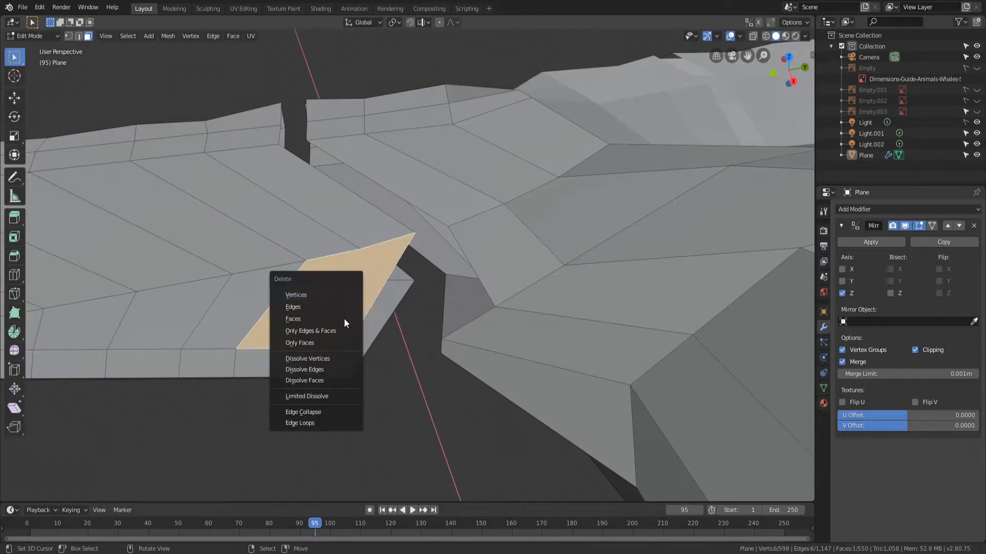
left_click(344, 319)
Step: Rebuild the fluke's inner corner by filling the open edges with two new faces
left_click(79, 36)
right_click(271, 310)
key("g")
right_click(271, 358)
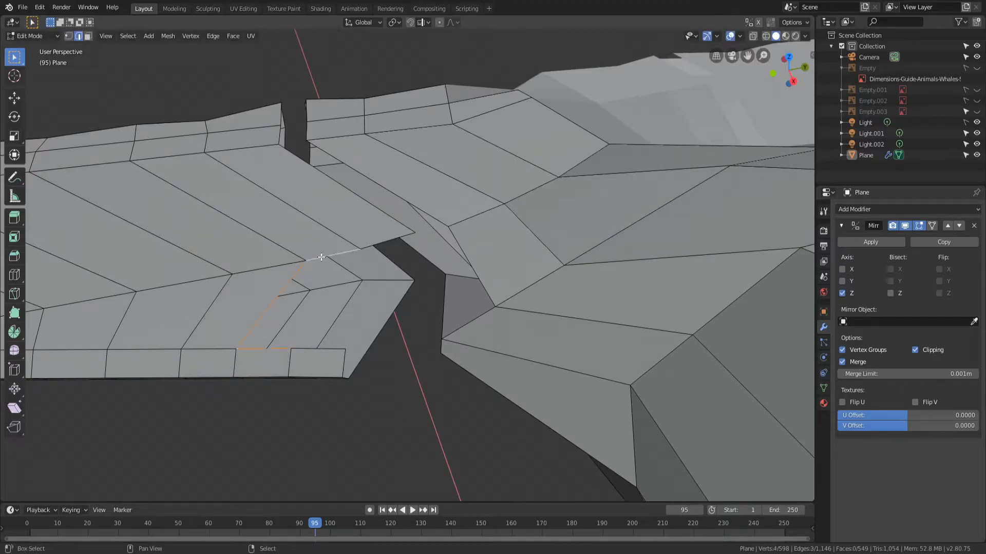
key("f")
right_click(332, 292)
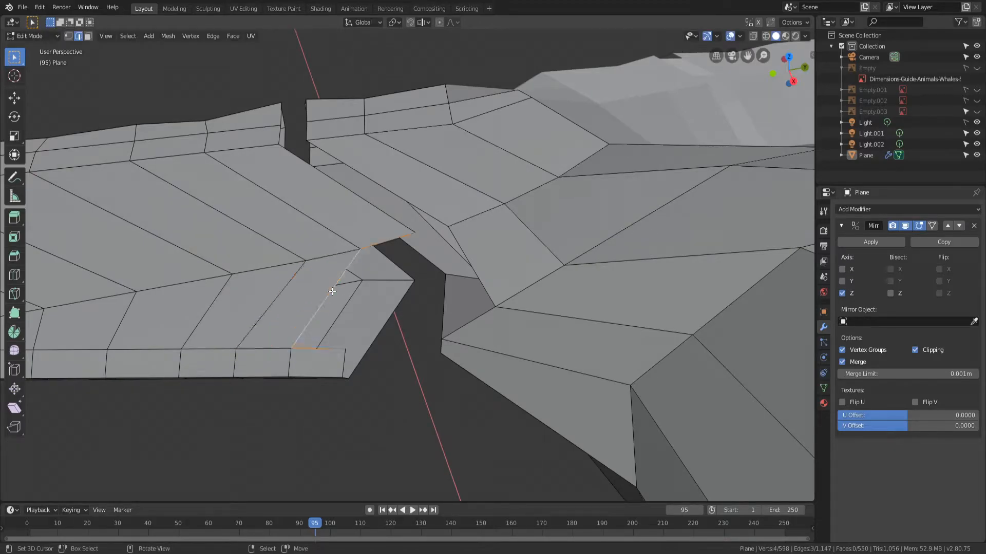
key("f")
middle_click_drag(352, 302, 357, 330)
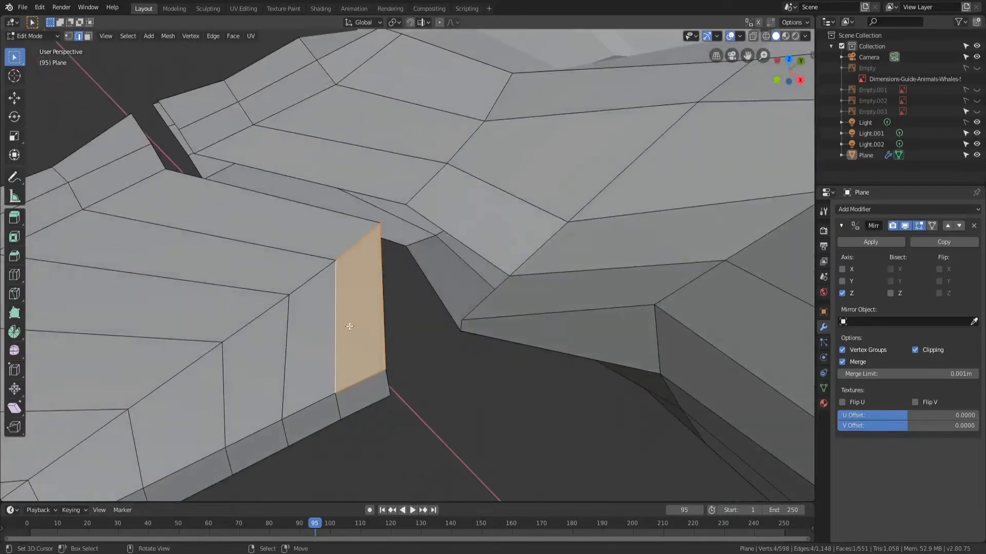
Step: Slide the tail root's corner vertices along their edges to line them up with the fluke's inner edge
middle_click_drag(335, 178, 390, 318)
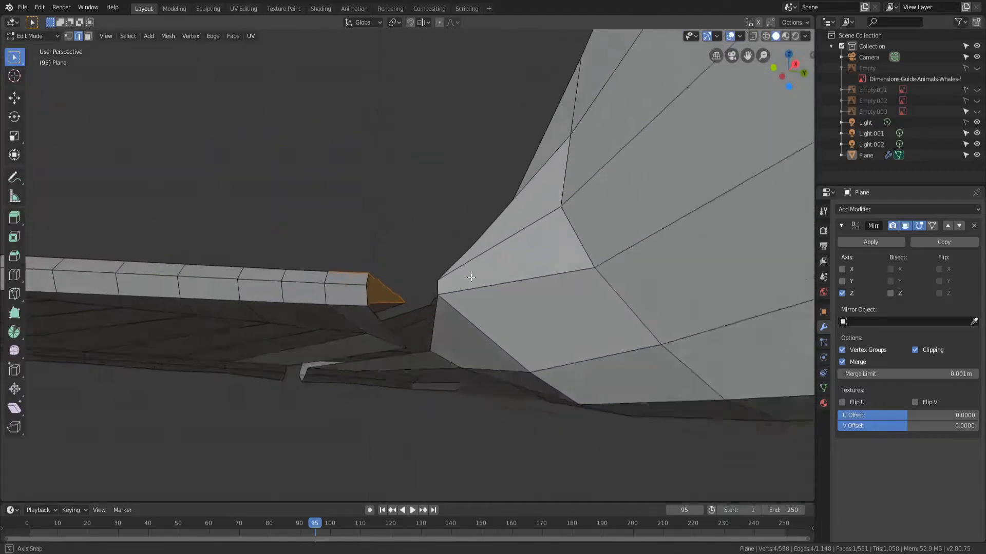
middle_click_drag(483, 298, 452, 281)
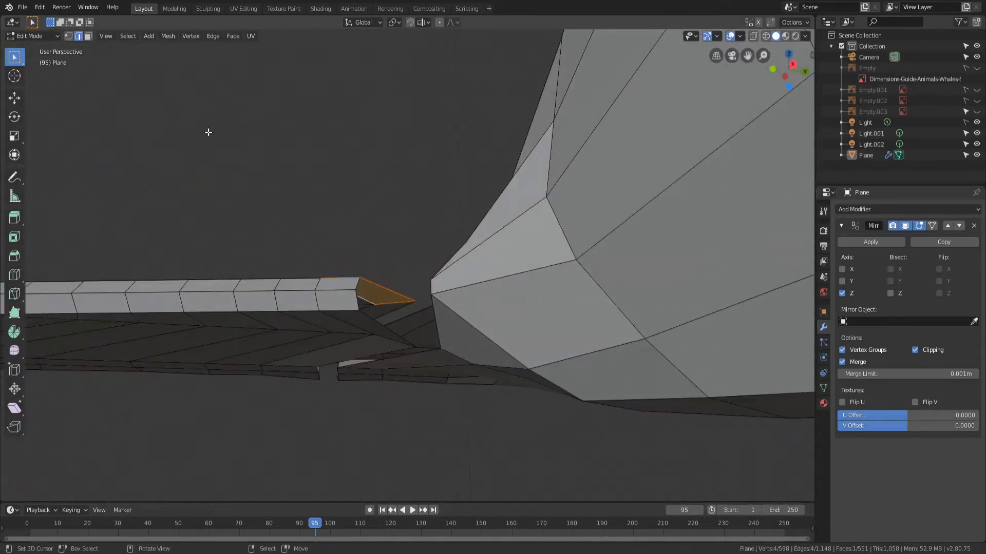
middle_click_drag(399, 297, 358, 182)
right_click(370, 226)
middle_click_drag(370, 226, 461, 226)
key("g")
left_click(530, 310)
middle_click_drag(529, 311, 404, 169)
middle_click_drag(369, 206, 421, 173)
key("g")
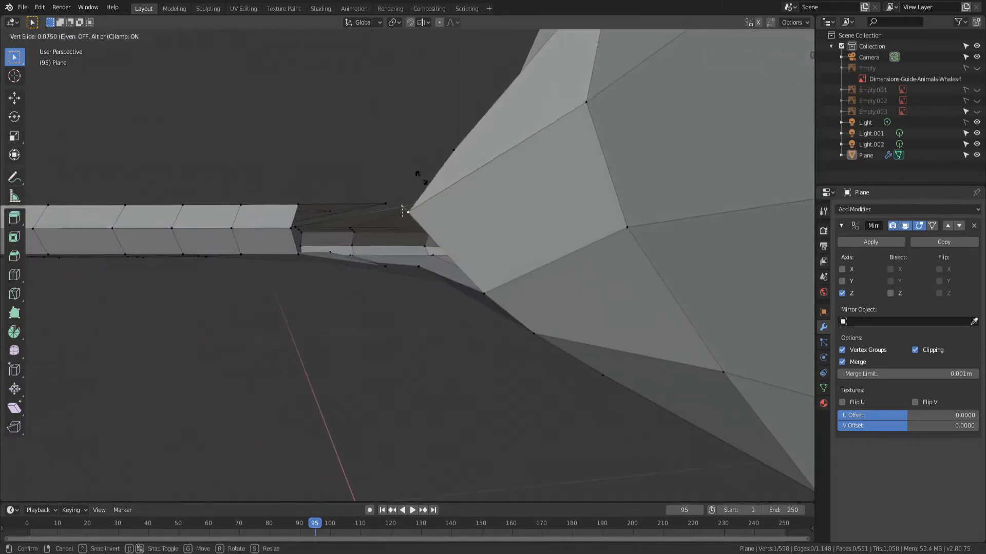
left_click(457, 224)
Step: Check the edge flow on the underside of the fluke and tail root with a loop cut preview
middle_click_drag(458, 220, 395, 302)
left_click(467, 286)
key("g")
right_click(564, 282)
middle_click_drag(466, 312, 512, 376)
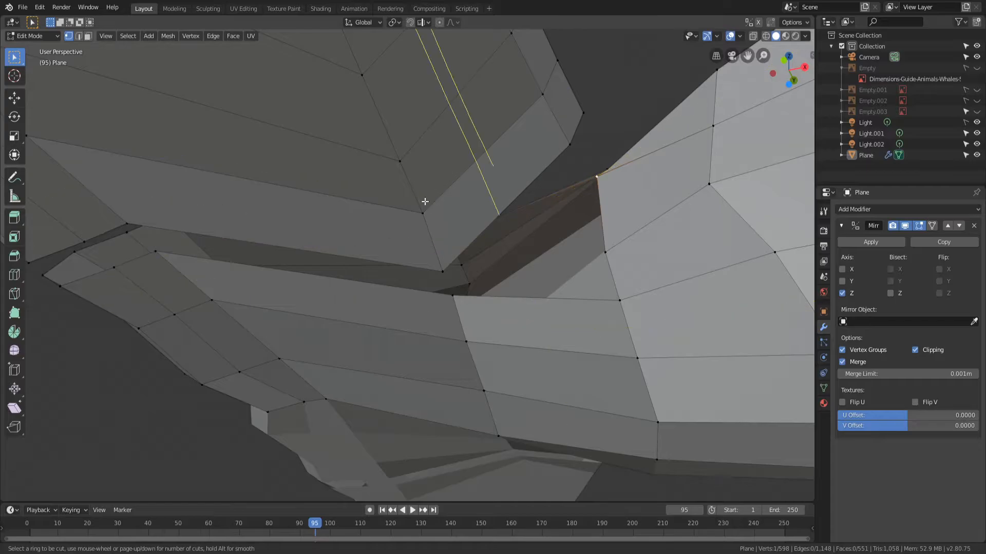
middle_click_drag(613, 278, 572, 166)
scroll(557, 258, "down", 6)
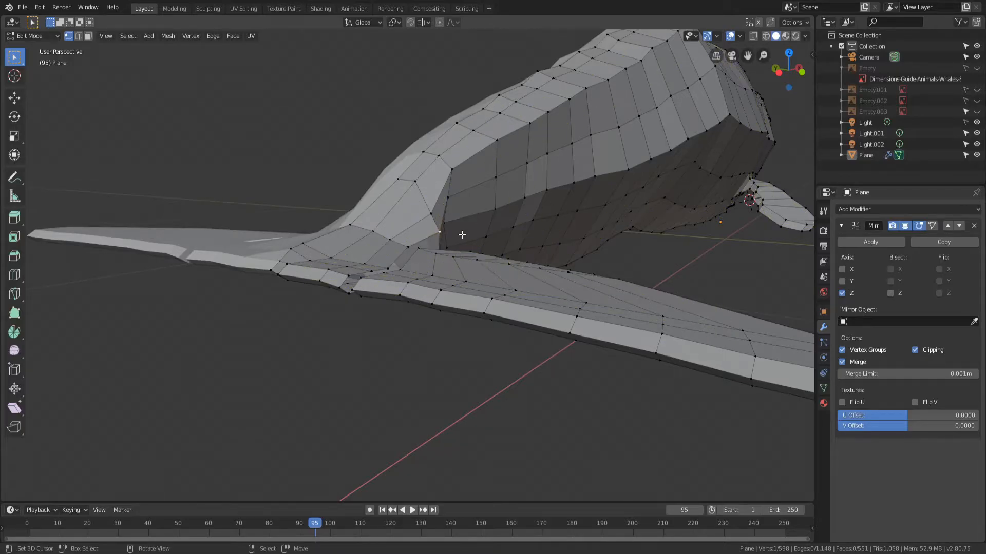
Step: Adjust a vertex on the tail root's open border facing the fluke
middle_click_drag(462, 234, 365, 211)
scroll(365, 211, "up", 3)
middle_click_drag(519, 257, 481, 244)
middle_click_drag(577, 243, 457, 161)
key("g")
left_click(616, 245)
Step: Select the open border loops of the fluke and tail root and join them with Bridge Edge Loops
left_click(381, 232, "alt")
right_click(457, 165)
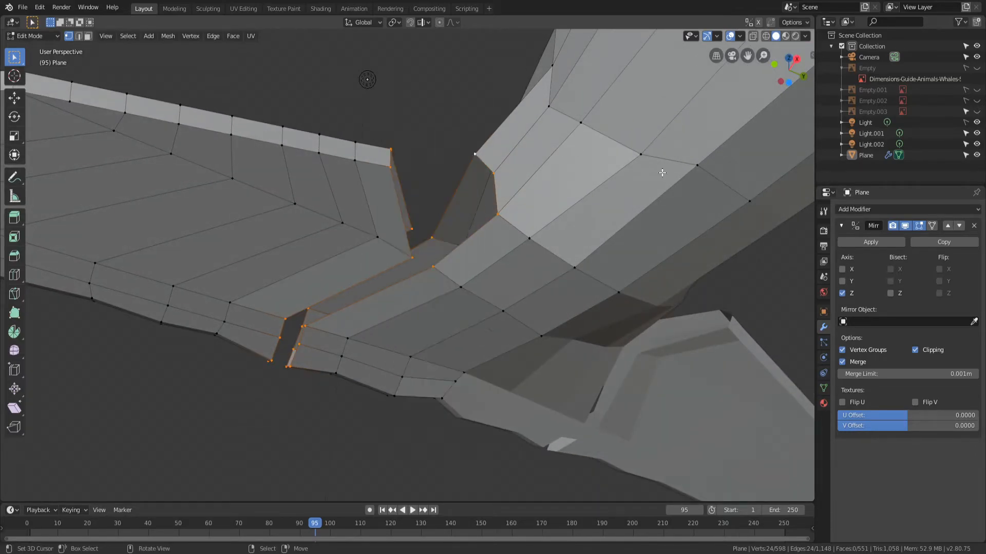
right_click(436, 244)
left_click(76, 37)
right_click(364, 238)
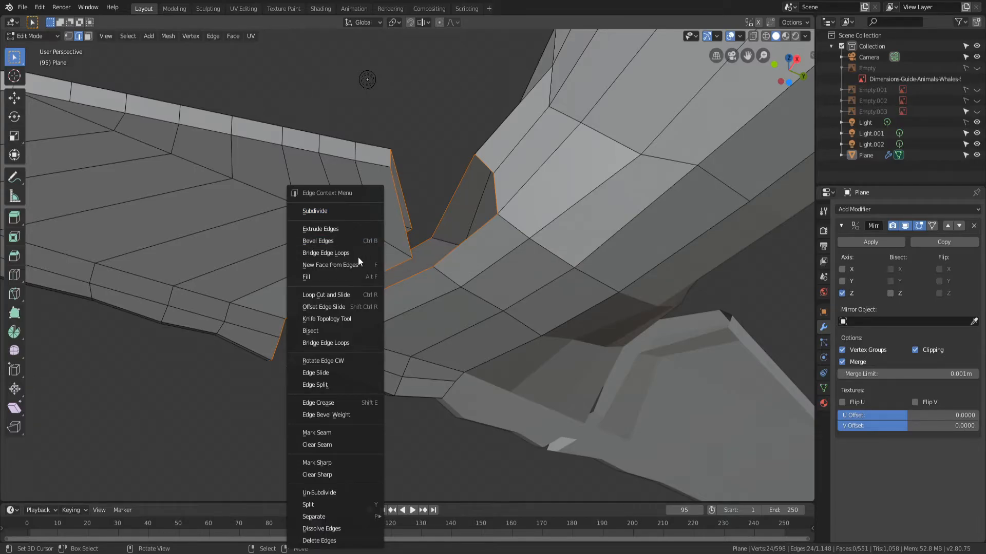
left_click(355, 253)
Step: Edge-slide the loop on the fluke side of the bridged strip toward the fluke by a factor of about -0.46
middle_click_drag(355, 256, 391, 214)
left_click(370, 342, "alt")
key("g")
key("g")
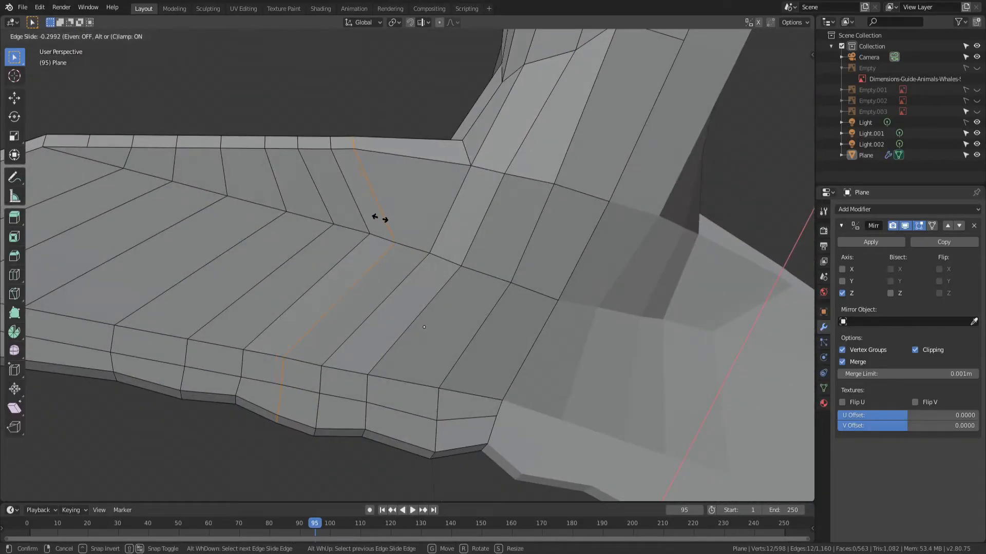
left_click(375, 219)
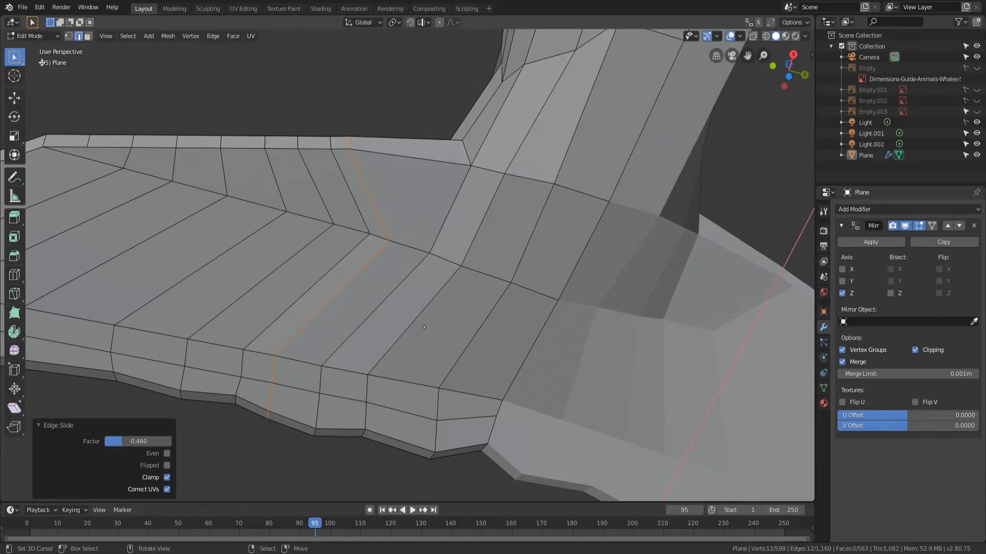
Step: Edge-slide the two short edges on the fluke's rim beside the junction toward the tail root by about 0.43
middle_click_drag(365, 111, 364, 193)
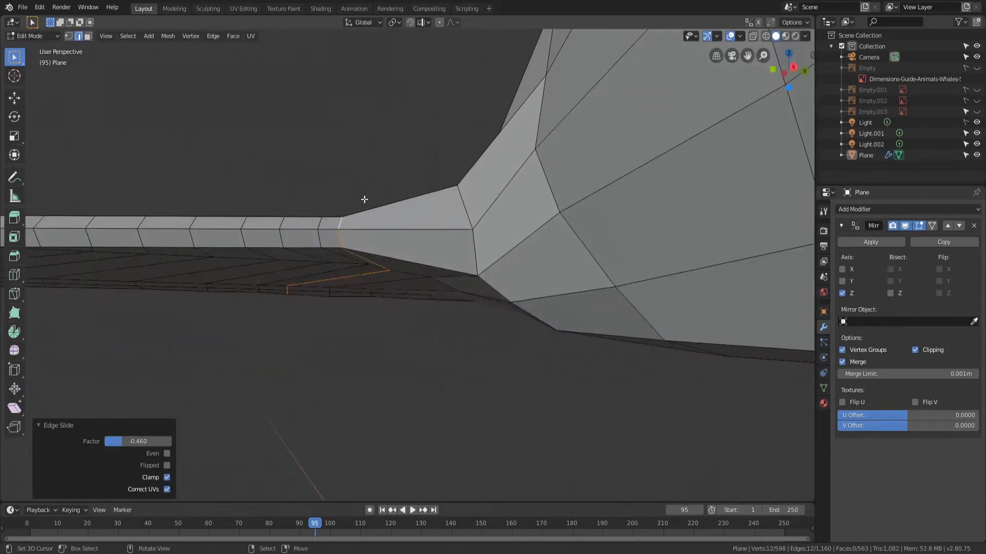
left_click(336, 235, "shift")
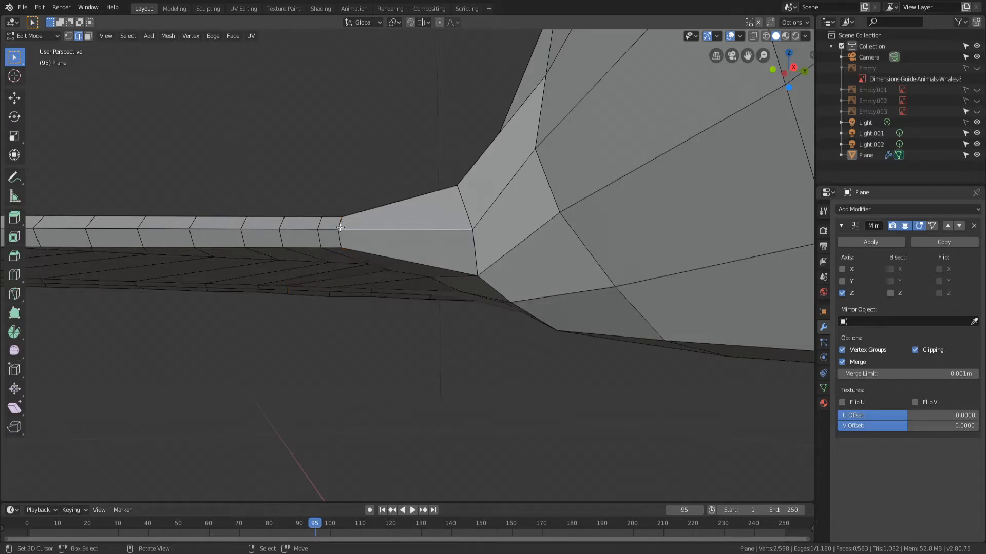
key("g")
key("g")
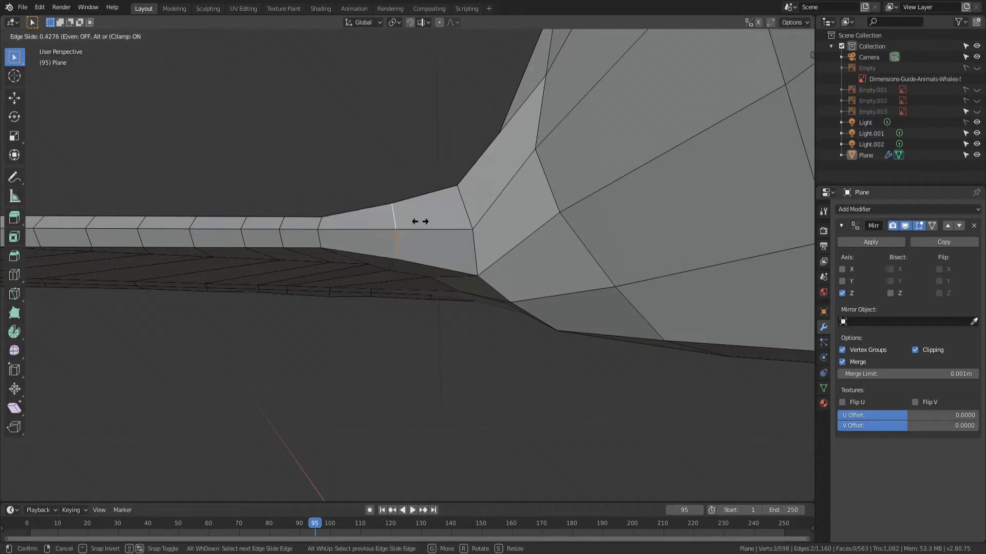
left_click(420, 221)
Step: Slide the same two rim edges slightly closer to the tail root
middle_click_drag(381, 170, 395, 217)
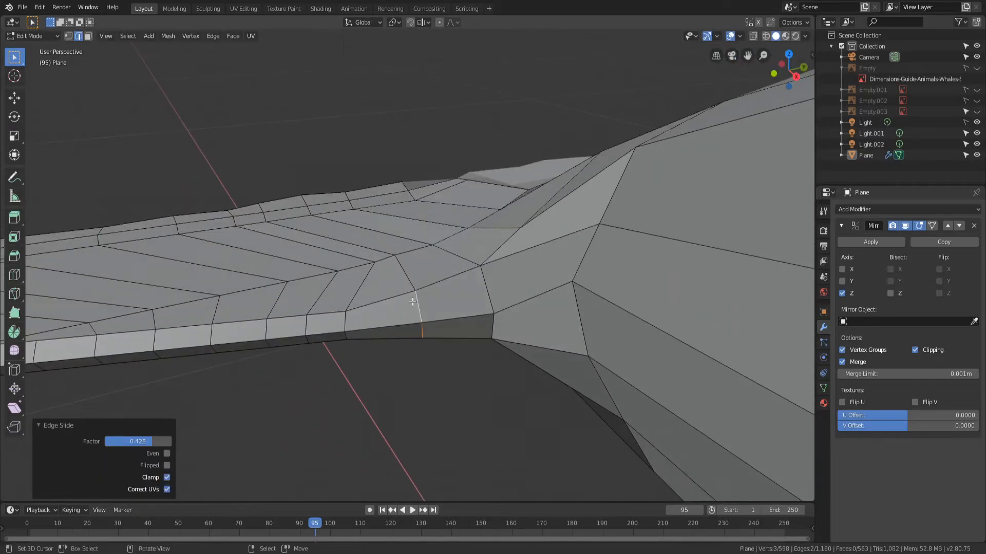
key("g")
key("g")
left_click(432, 309)
Step: Edge-slide the neighbouring pair of rim edges on the fluke toward the tail root by about 0.26
right_click(347, 321)
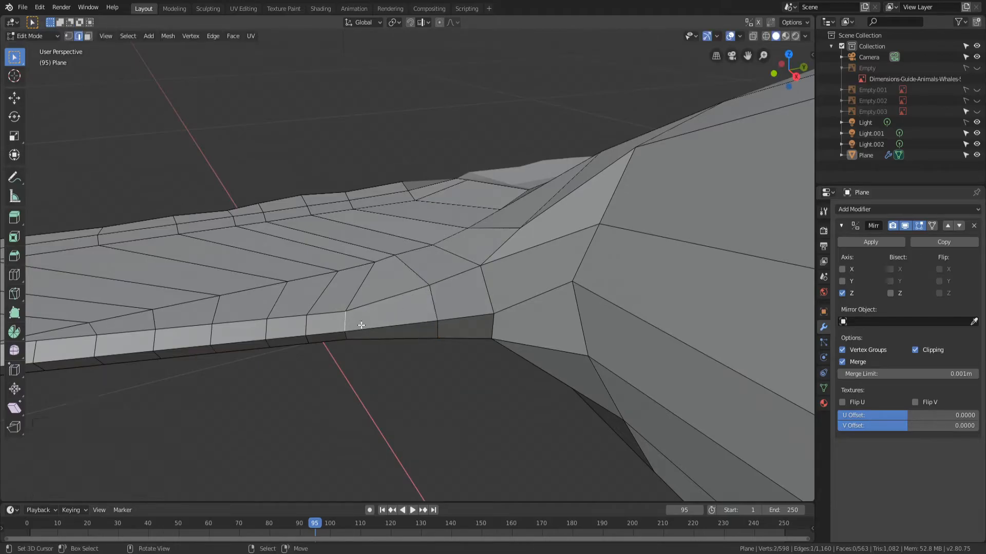
middle_click_drag(358, 325, 363, 265)
key("g")
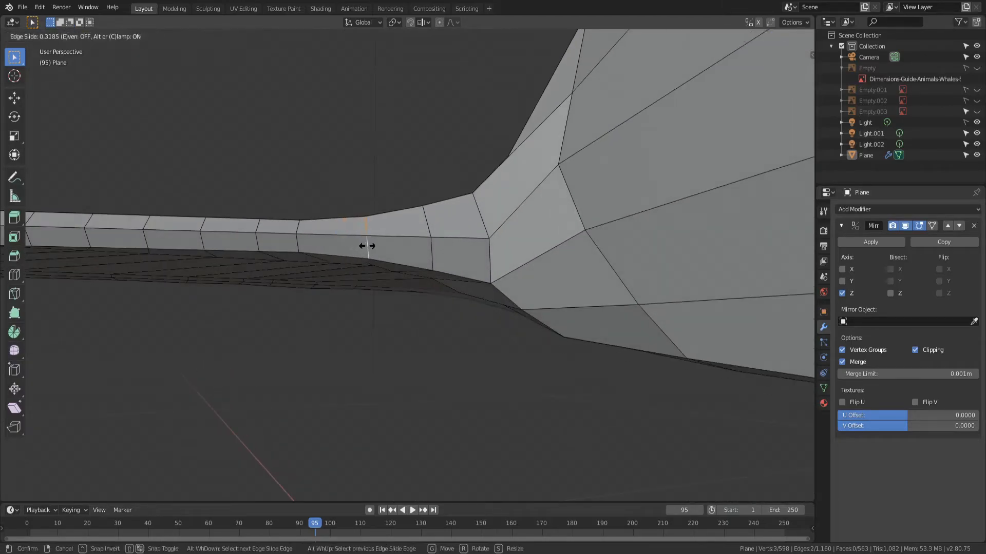
left_click(365, 246)
Step: Examine the topology of the joined tail root by selecting the face loops around the tail and body
middle_click_drag(363, 246, 363, 282)
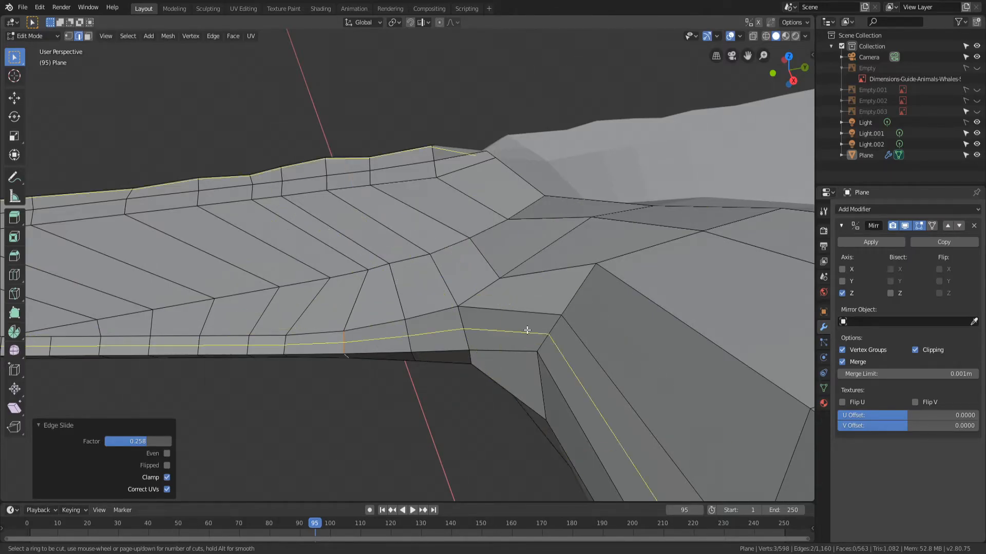
middle_click_drag(426, 279, 516, 224)
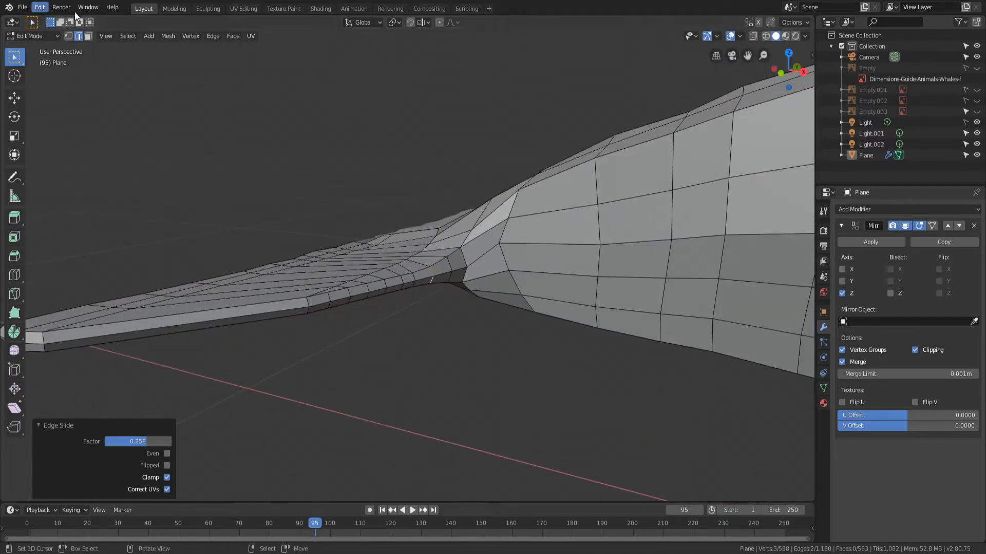
left_click(88, 35)
left_click(542, 226, "alt")
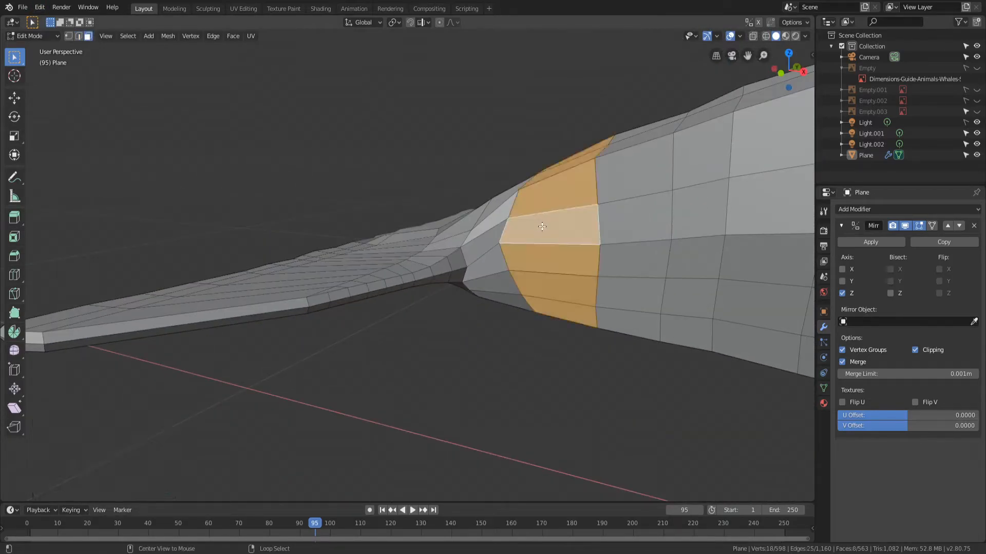
left_click(684, 214, "alt")
middle_click_drag(652, 222, 506, 183)
scroll(688, 215, "down", 5)
middle_click_drag(711, 210, 529, 261)
Step: Examine the face loops running across the tail junction and along the fluke from several angles
scroll(609, 220, "down", 3)
scroll(476, 270, "up", 7)
right_click(558, 258, "alt")
right_click(556, 253, "alt")
middle_click_drag(454, 236, 389, 188)
right_click(498, 262, "alt")
middle_click_drag(497, 259, 390, 223)
scroll(389, 223, "down", 5)
scroll(568, 244, "down", 8)
scroll(507, 282, "up", 8)
middle_click_drag(506, 282, 457, 191)
scroll(406, 224, "up", 6)
scroll(406, 224, "down", 5)
middle_click_drag(405, 224, 491, 273)
left_click(396, 230, "alt")
left_click(394, 256, "alt")
middle_click_drag(358, 215, 429, 255)
middle_click_drag(406, 361, 290, 178)
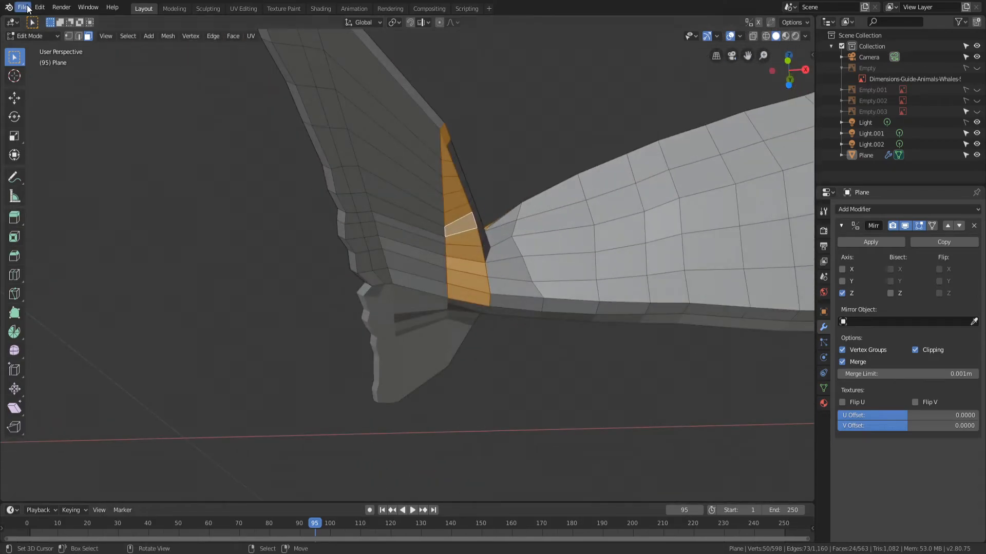
Step: Edge-slide the edge loop running along the underside of the fluke by a factor of about -0.29
left_click(79, 36)
left_click(445, 219, "alt")
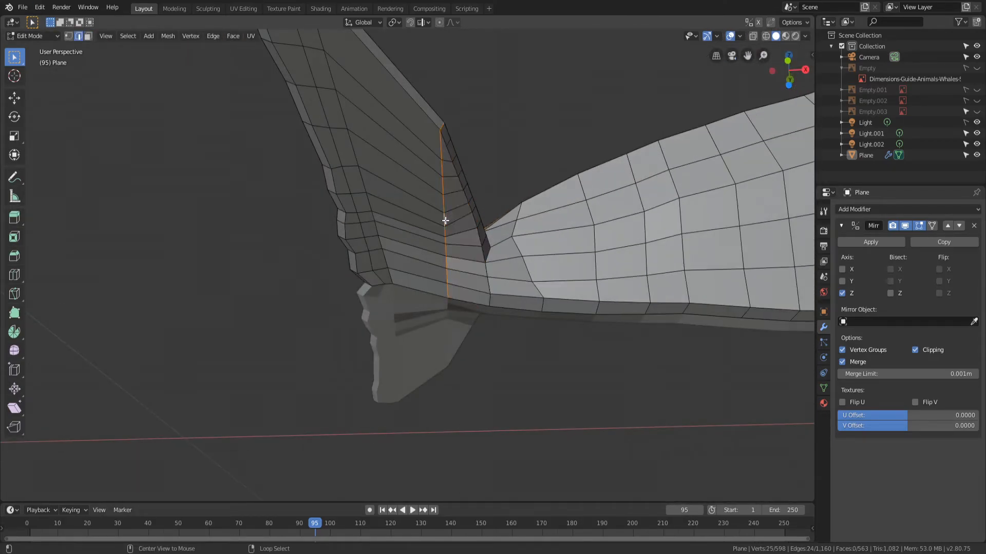
key("g")
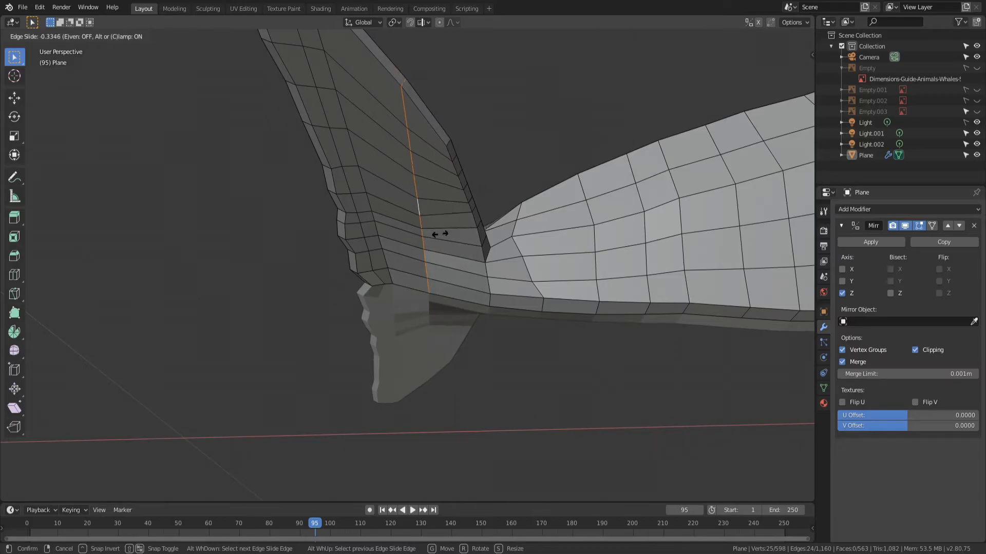
left_click(440, 234)
Step: Switch the whale to Object Mode and add a Subdivision Surface modifier
middle_click_drag(440, 235, 500, 324)
key("ctrl+Tab")
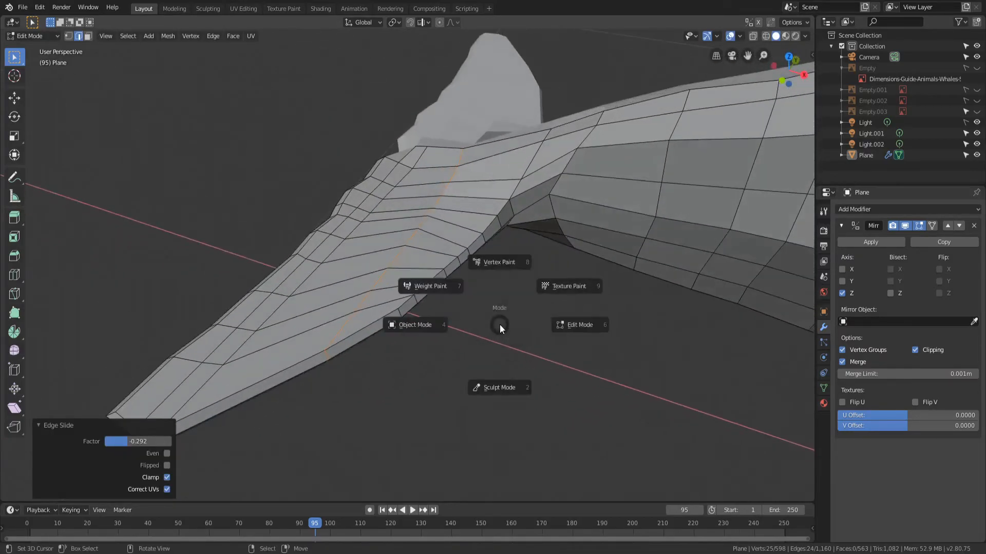
left_click(435, 327)
middle_click_drag(435, 326, 667, 174)
left_click(876, 209)
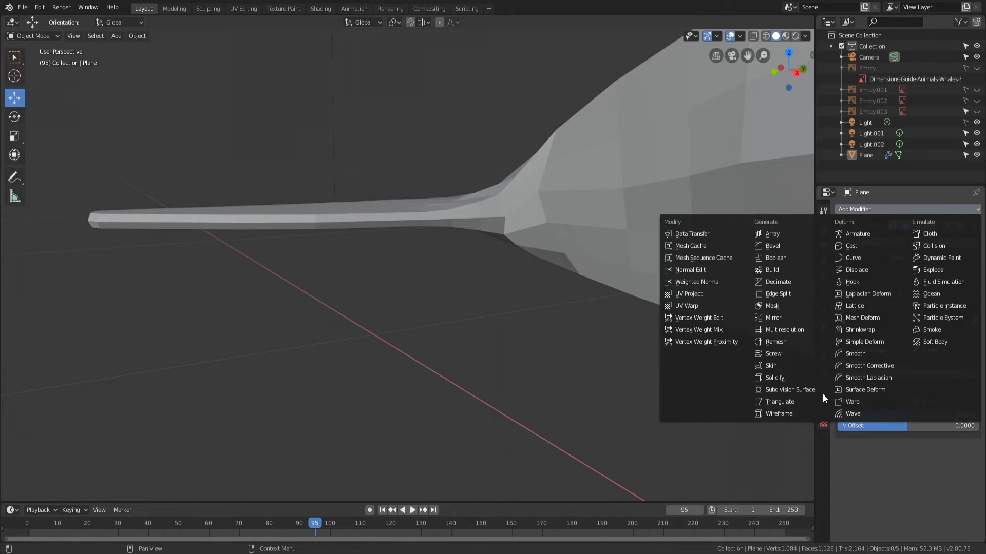
left_click(806, 390)
Step: Select the whale mesh and apply Shade Smooth
mouse_move(808, 388)
middle_mouse_down()
mouse_move(540, 210)
mouse_move(541, 243)
middle_mouse_up()
right_click(541, 242)
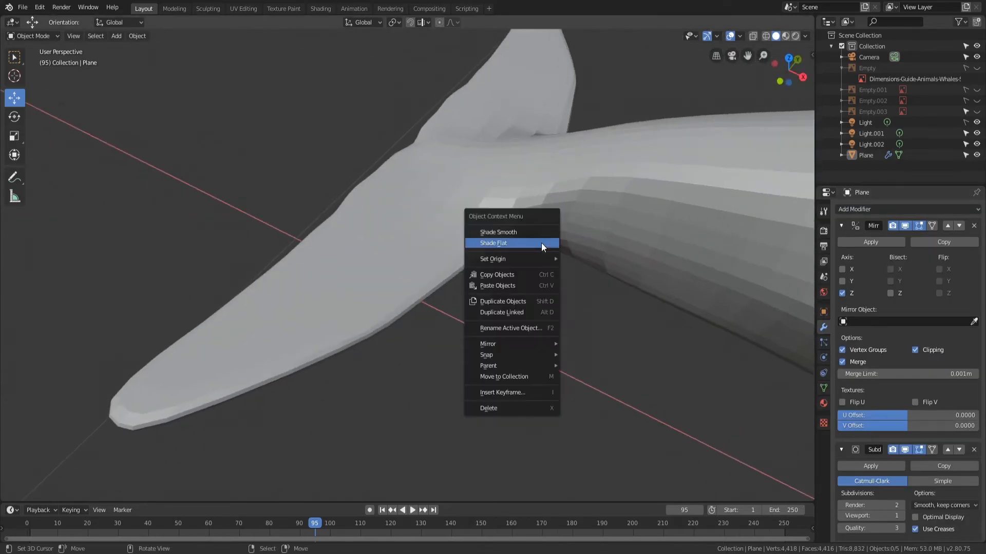
left_click(536, 232)
middle_click_drag(558, 192, 522, 220, "shift")
left_click(511, 219)
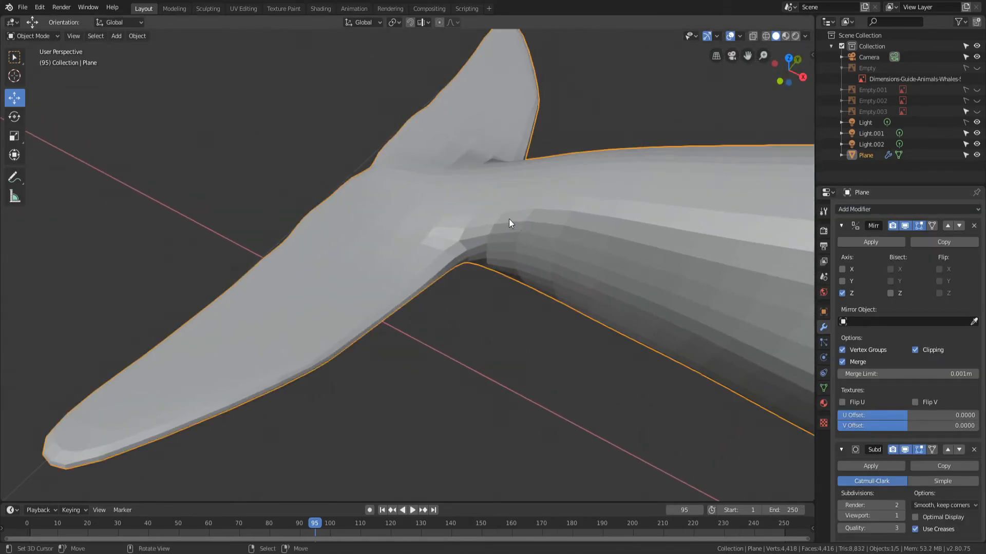
right_click(510, 219)
left_click(506, 218)
Step: Set the Subdivision Surface modifier's viewport level to 2
scroll(554, 254, "down", 3)
middle_click_drag(568, 345, 608, 275)
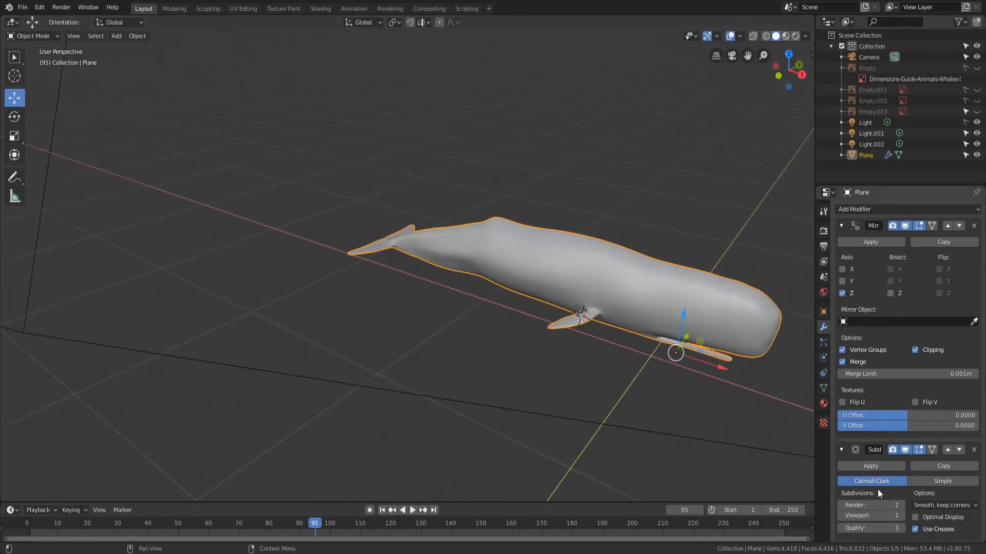
left_click(902, 516)
scroll(585, 333, "up", 8)
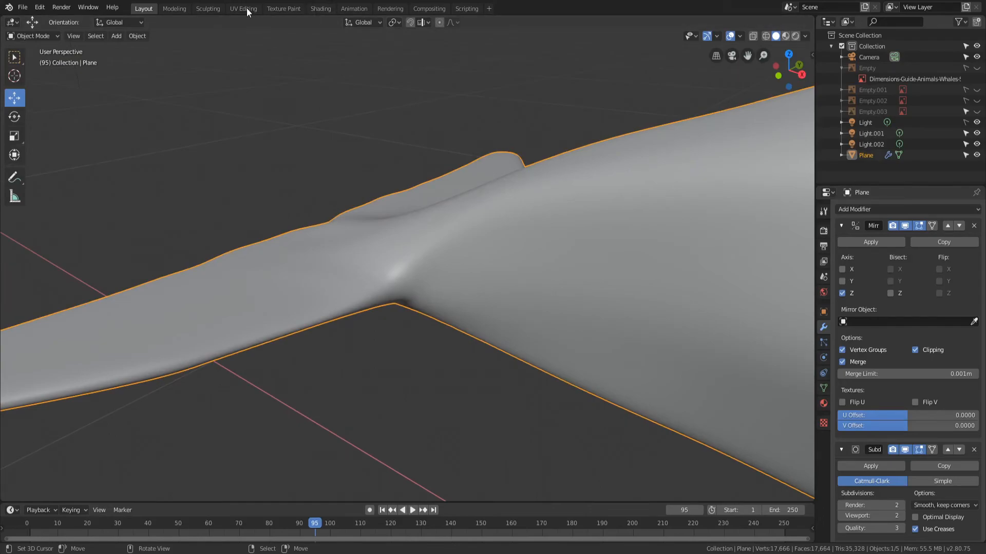
Step: Switch to the Sculpting workspace and frame the whale's tail from the side
left_click(208, 8)
scroll(389, 192, "up", 6)
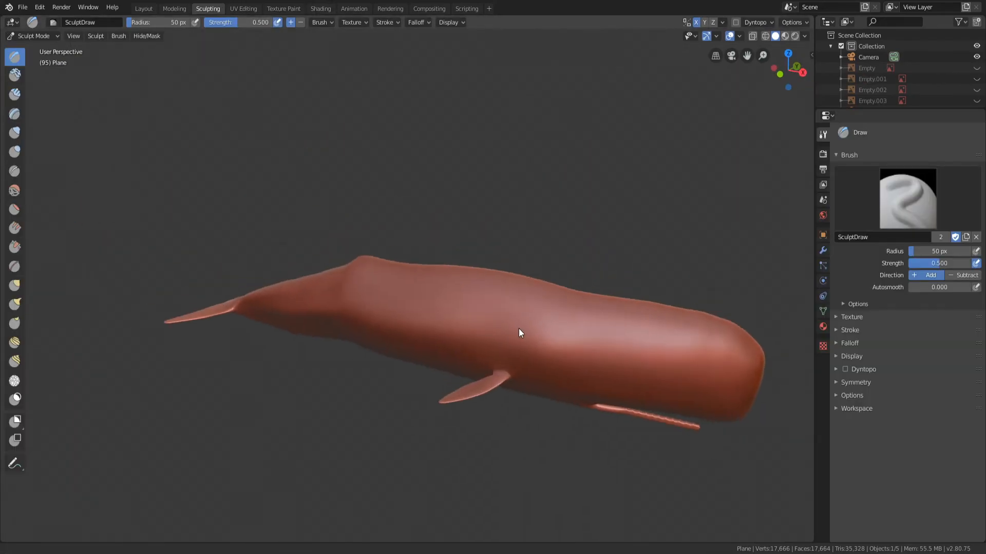
middle_click_drag(574, 386, 561, 341)
scroll(587, 284, "up", 5)
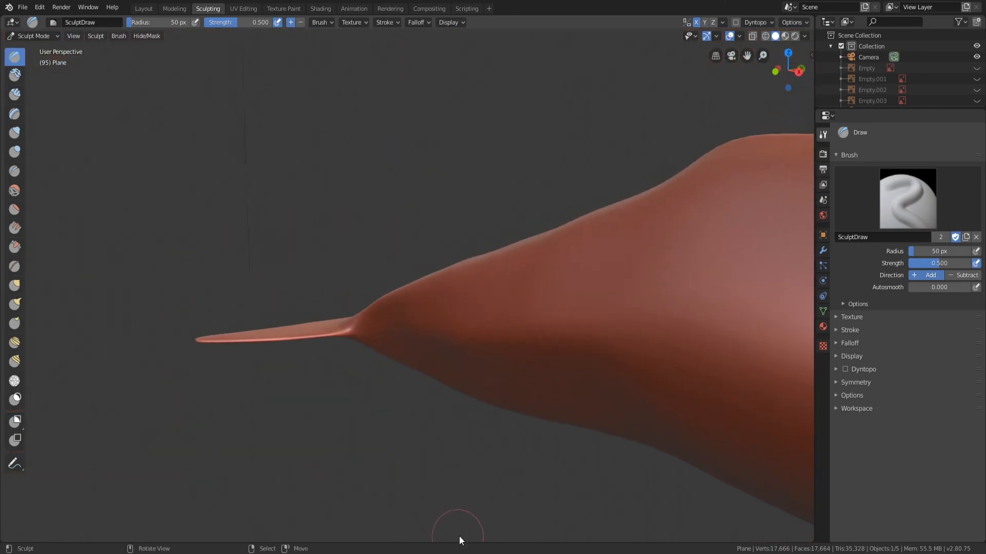